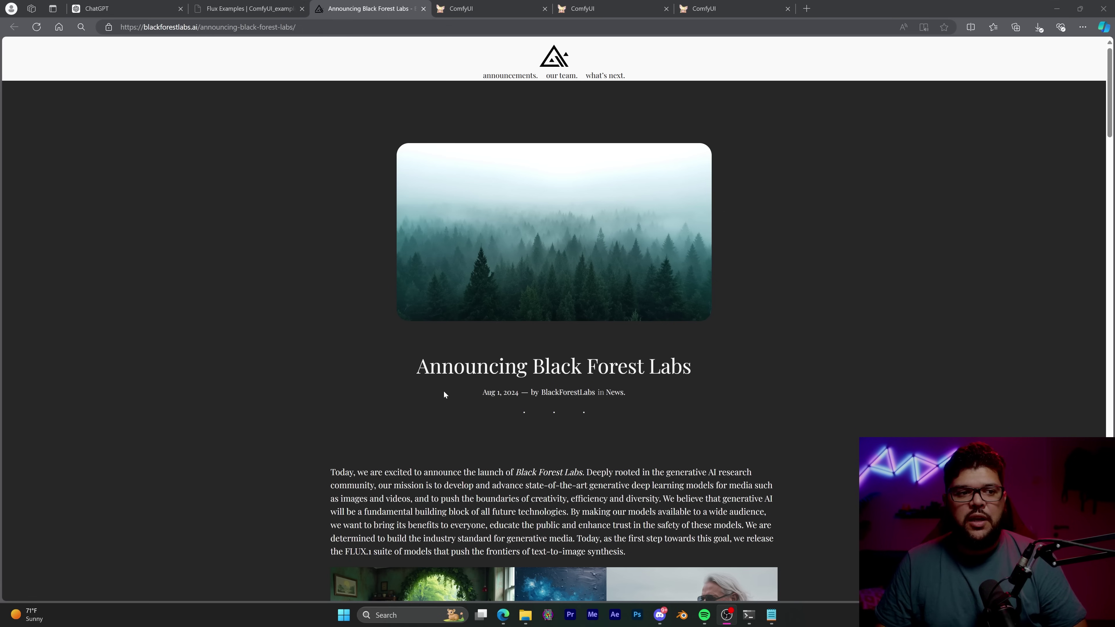
Scroll through the FLUX.1 announcement's ELO comparison chart and its FLUX.1 variants list
scroll(467, 389, down, 6)
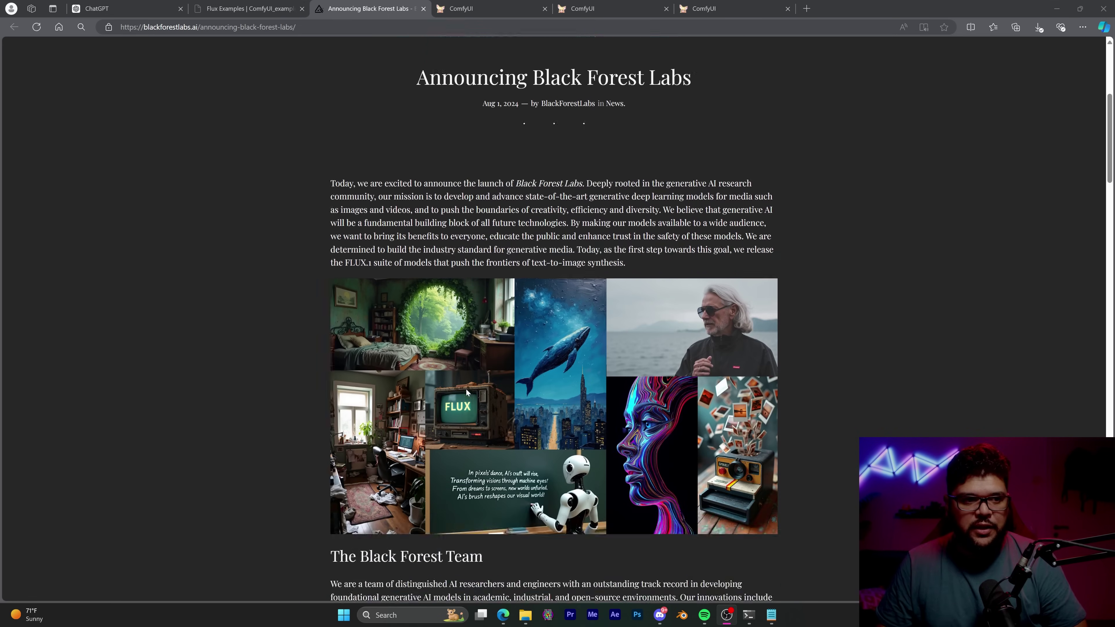
scroll(467, 390, down, 15)
scroll(467, 392, up, 1)
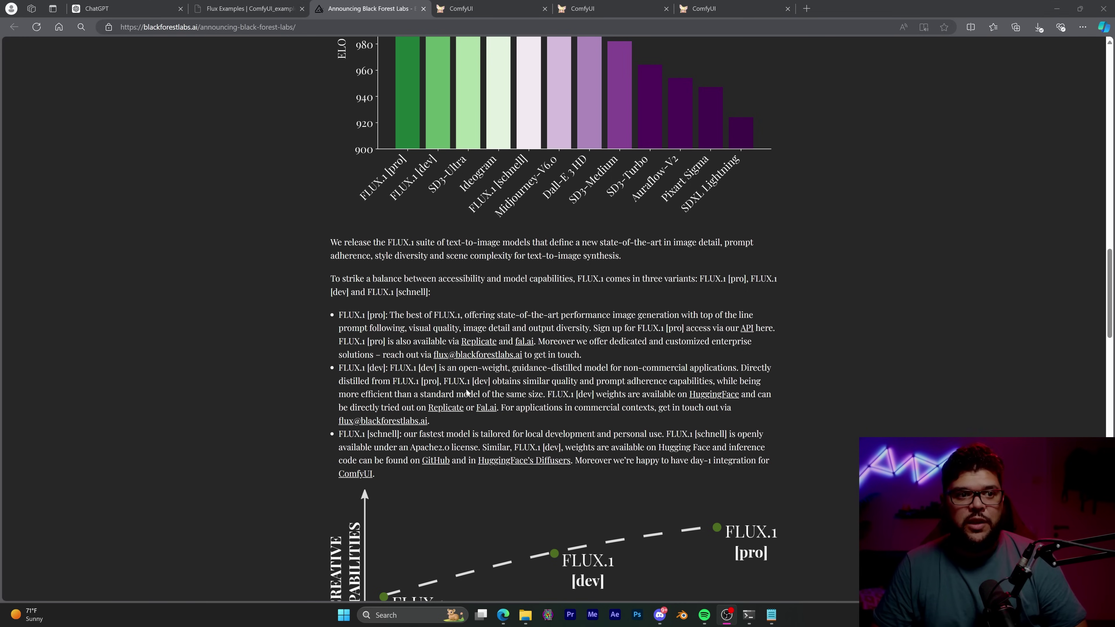
scroll(467, 392, up, 10)
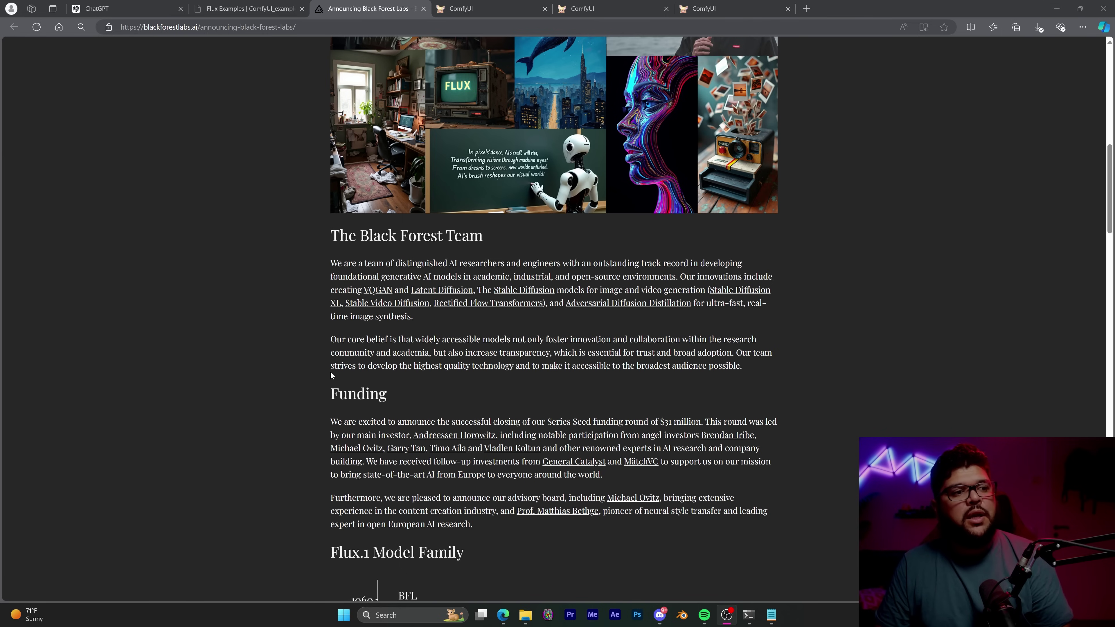
scroll(331, 375, down, 10)
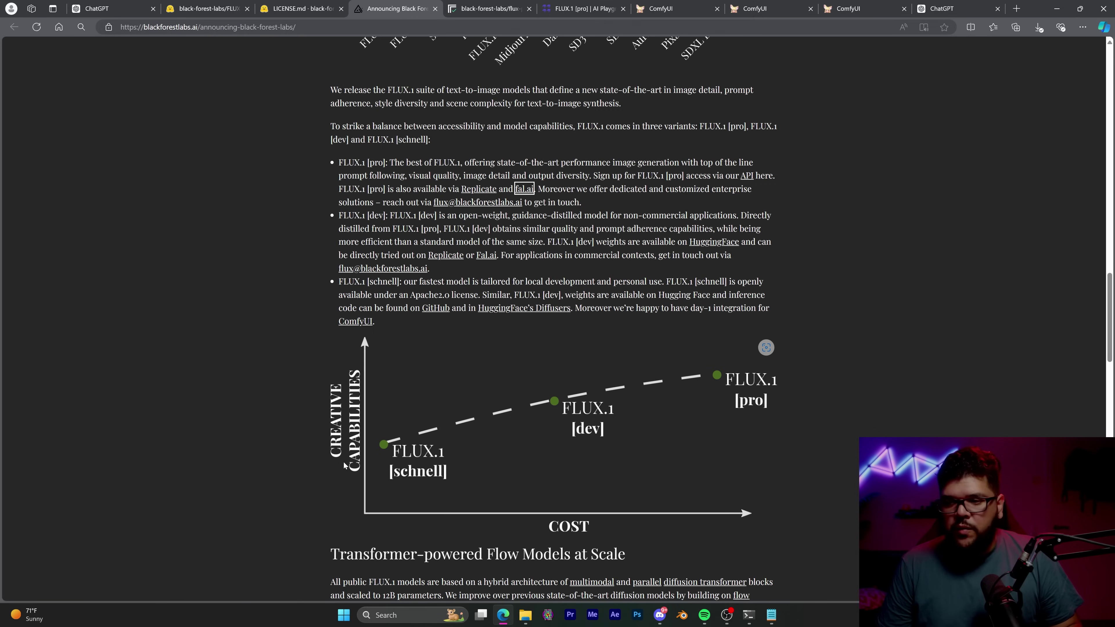
scroll(578, 395, up, 3)
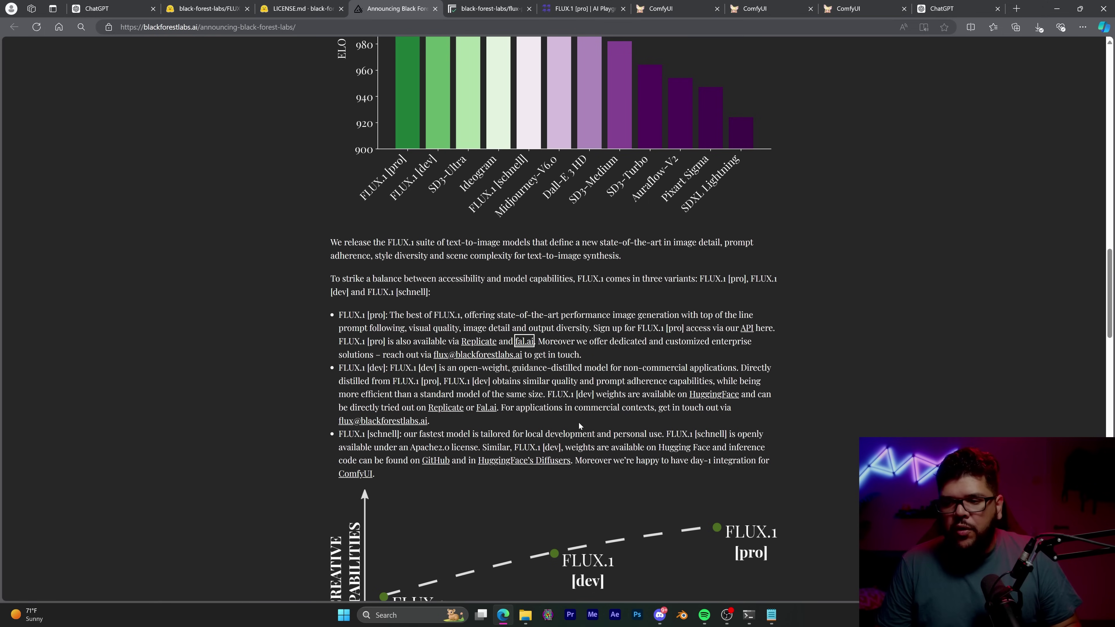
scroll(599, 400, down, 1)
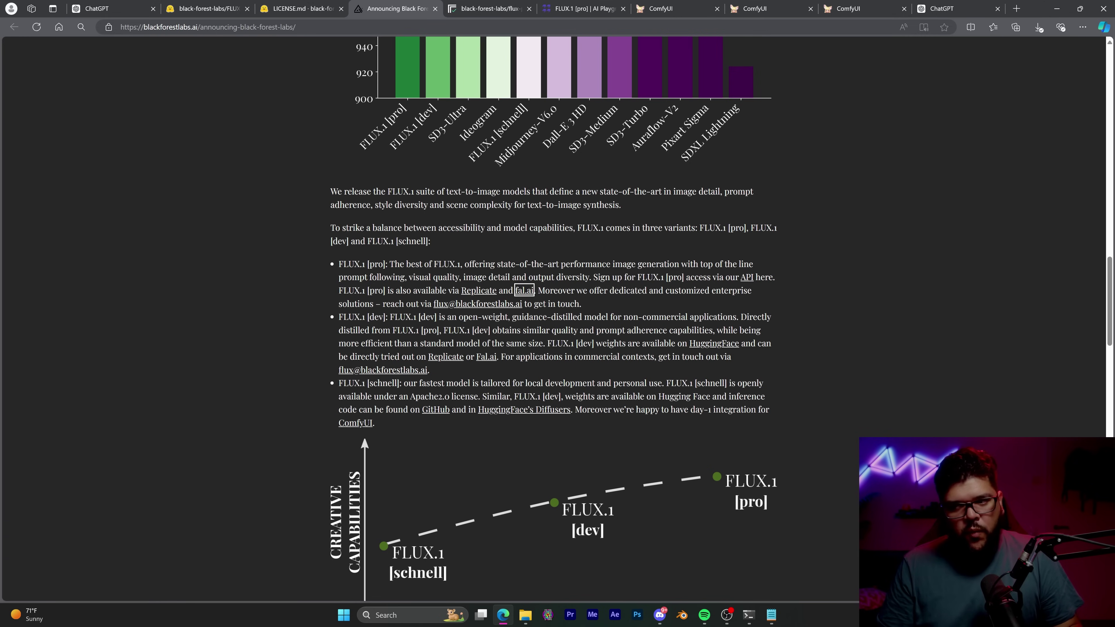
scroll(557, 329, down, 1)
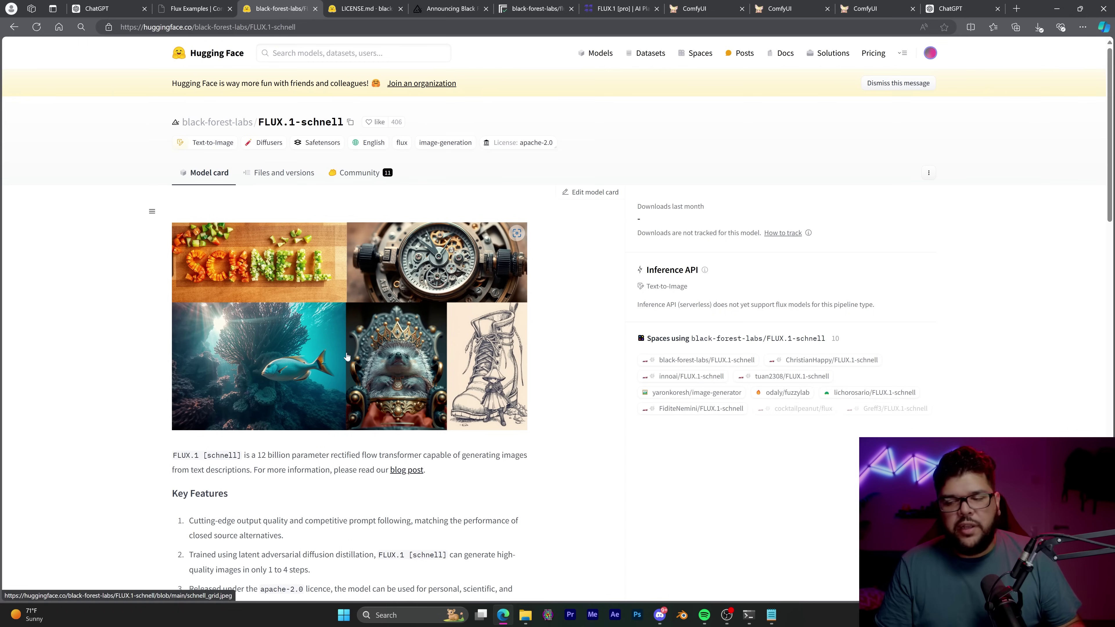
Review the FLUX.1-schnell apache-2.0 licence details, then move through tabs toward the announcement
scroll(234, 381, down, 5)
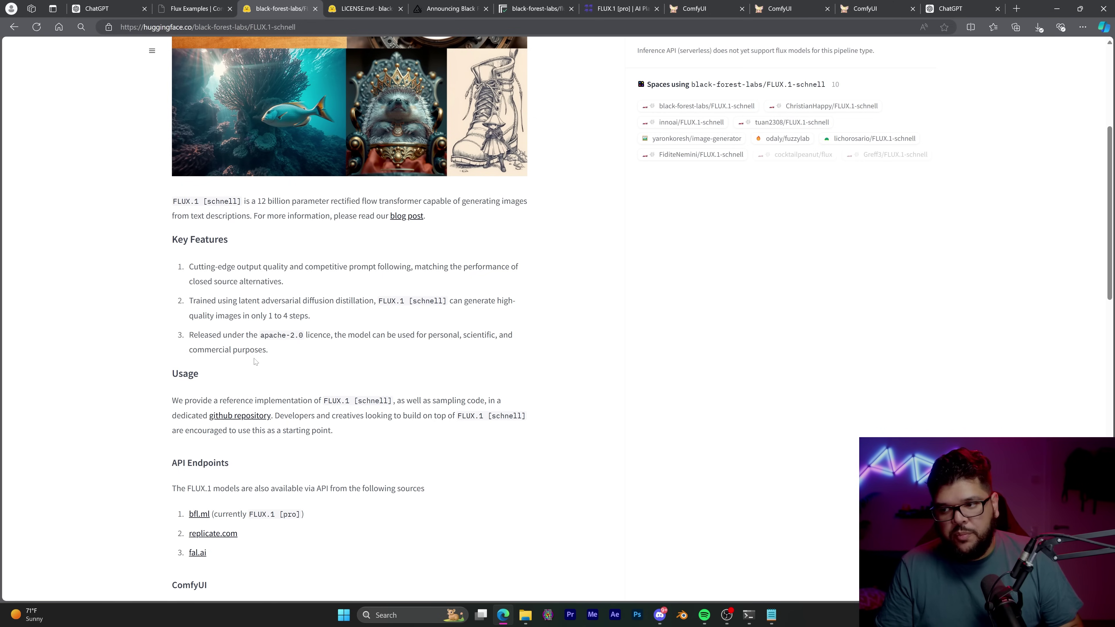
key(ctrl+9)
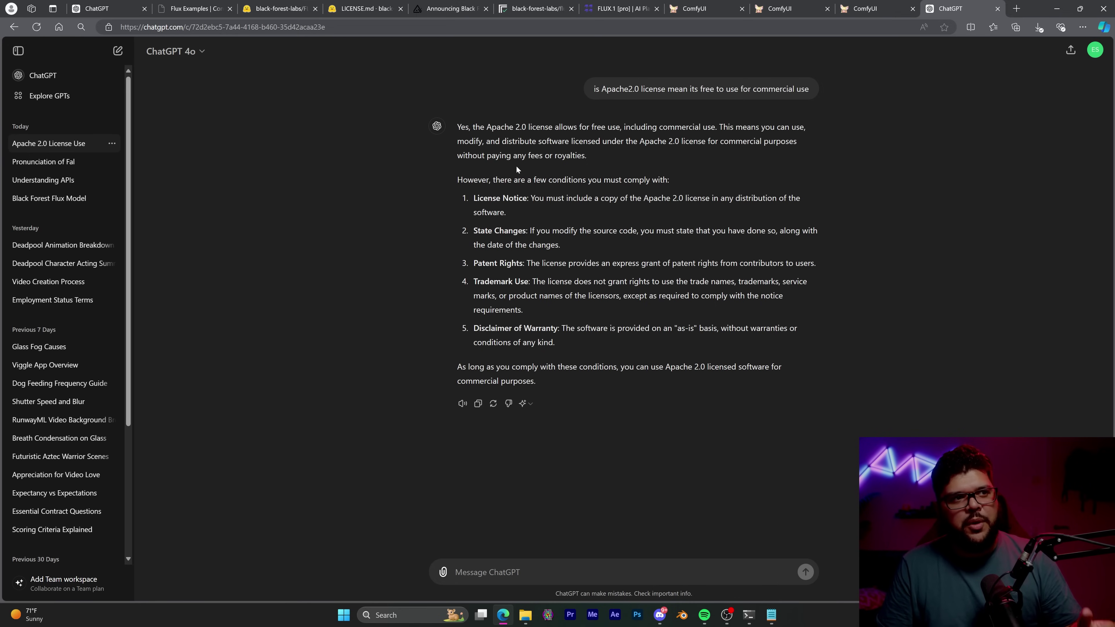
click(624, 10)
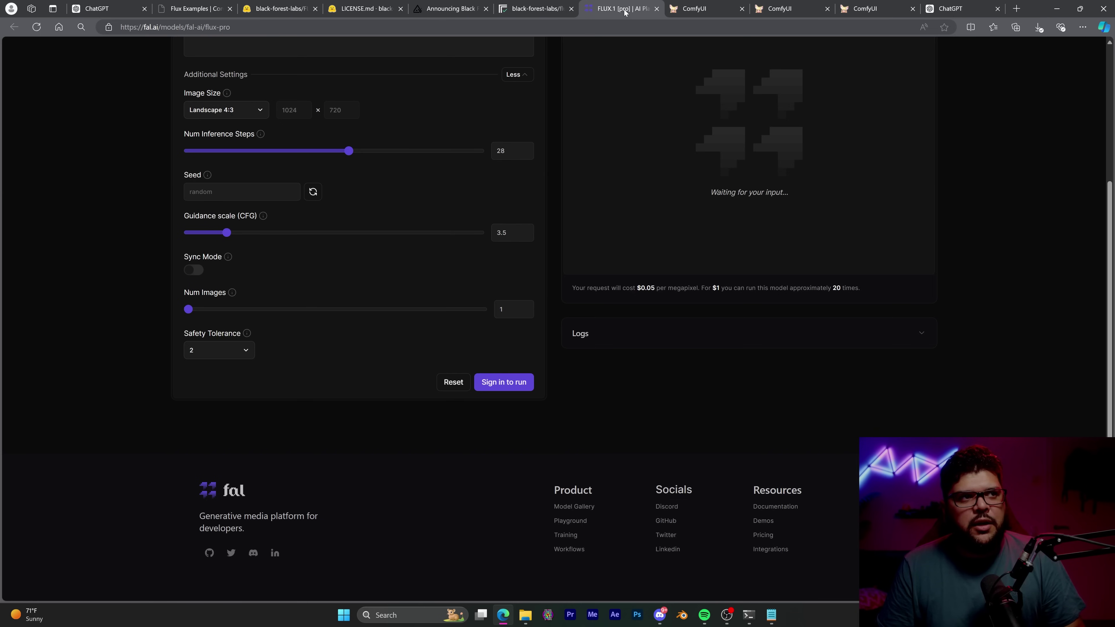
click(548, 12)
Return to the Black Forest Labs announcement and highlight 'non-commercial' in the FLUX.1 [dev] bullet
click(450, 8)
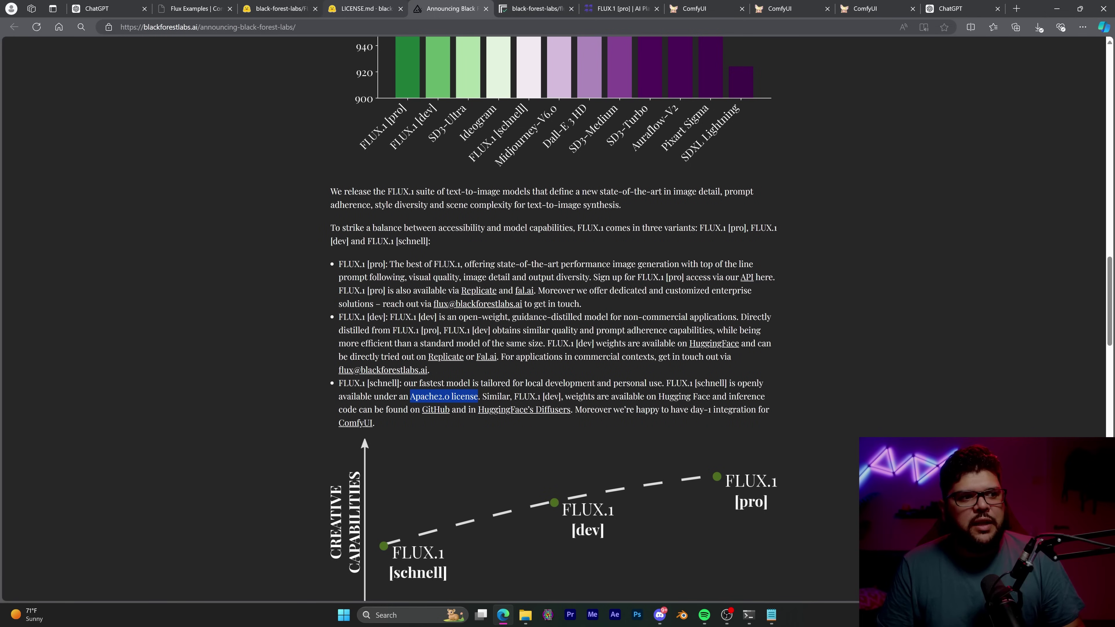
scroll(555, 500, down, 1)
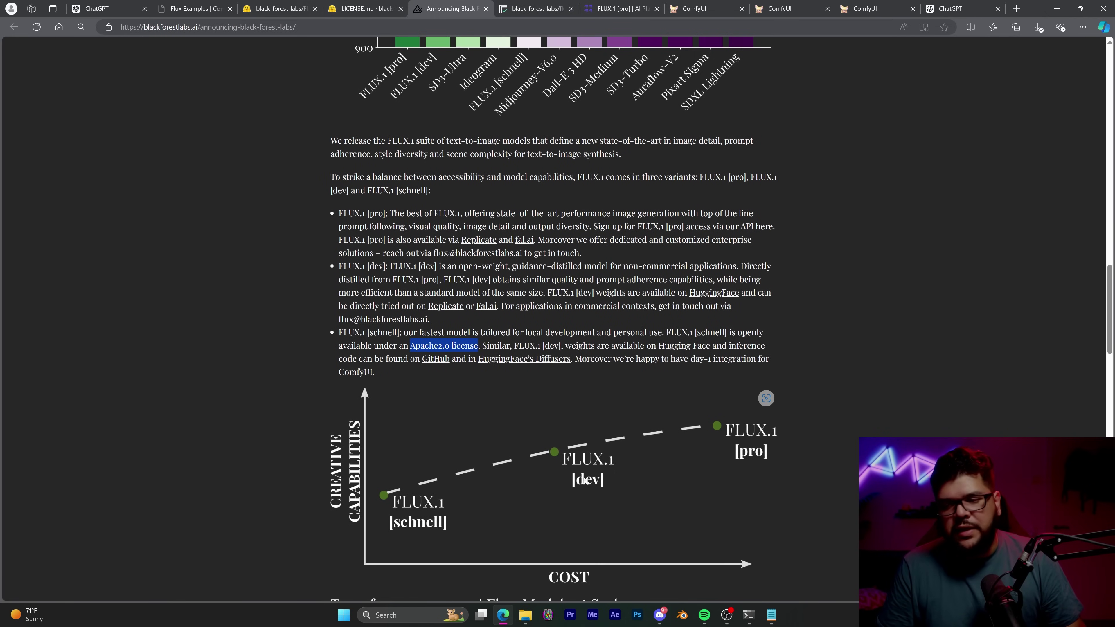
scroll(593, 479, up, 1)
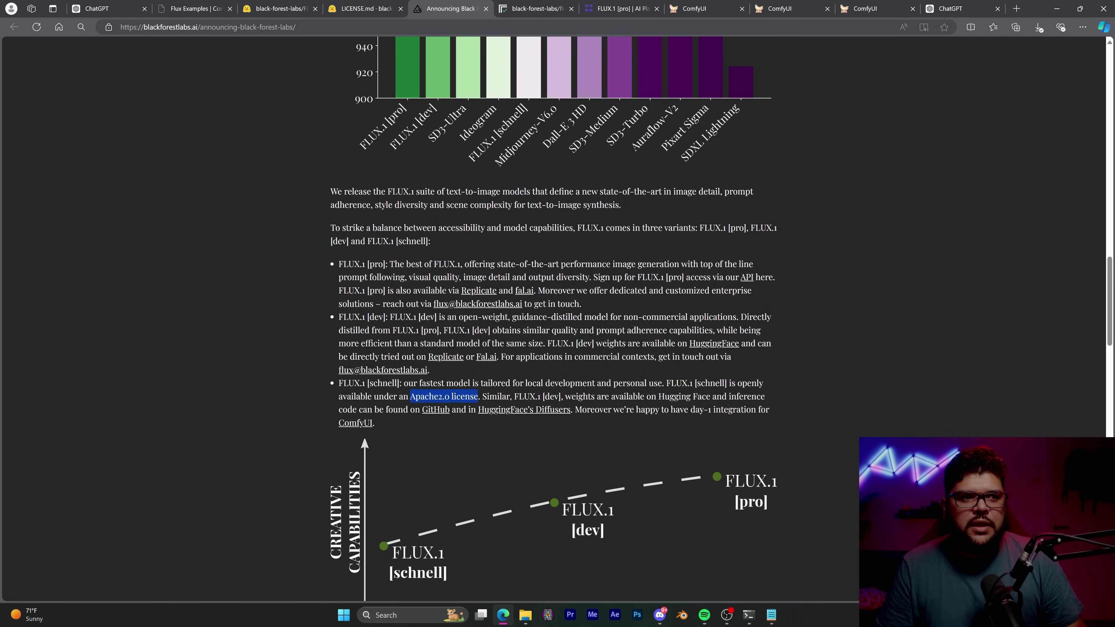
drag(622, 317, 686, 317)
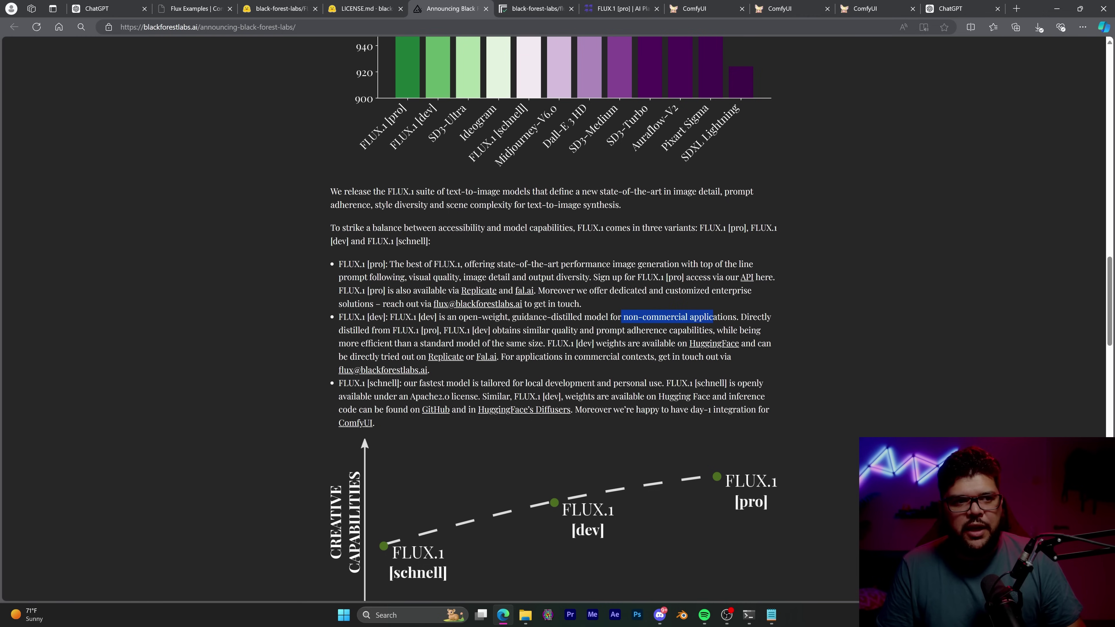
click(685, 317)
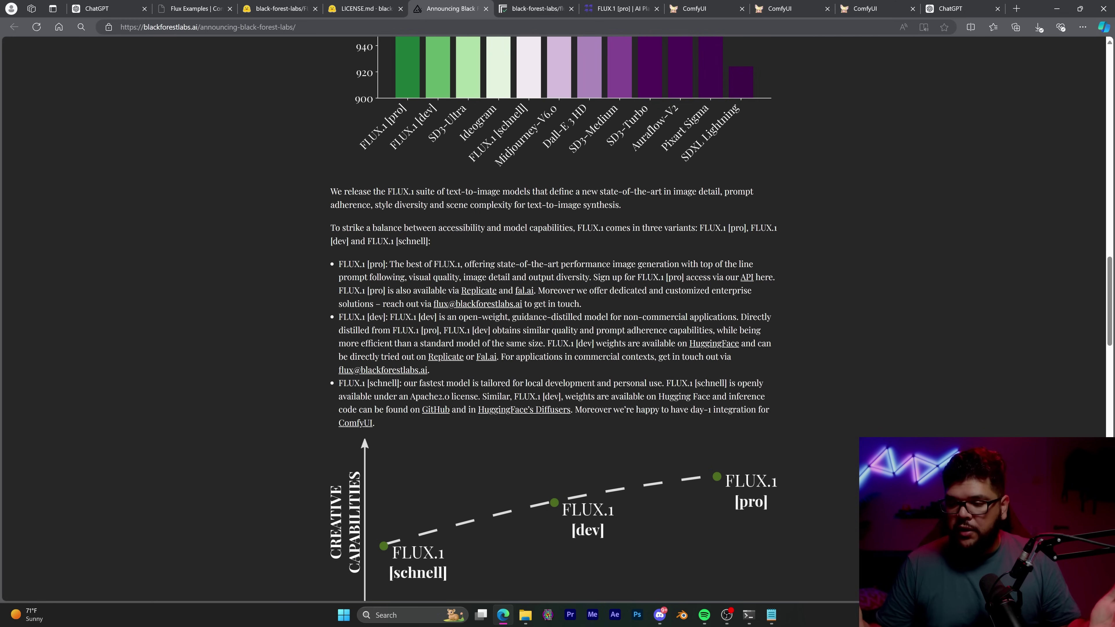
scroll(558, 329, up, 1)
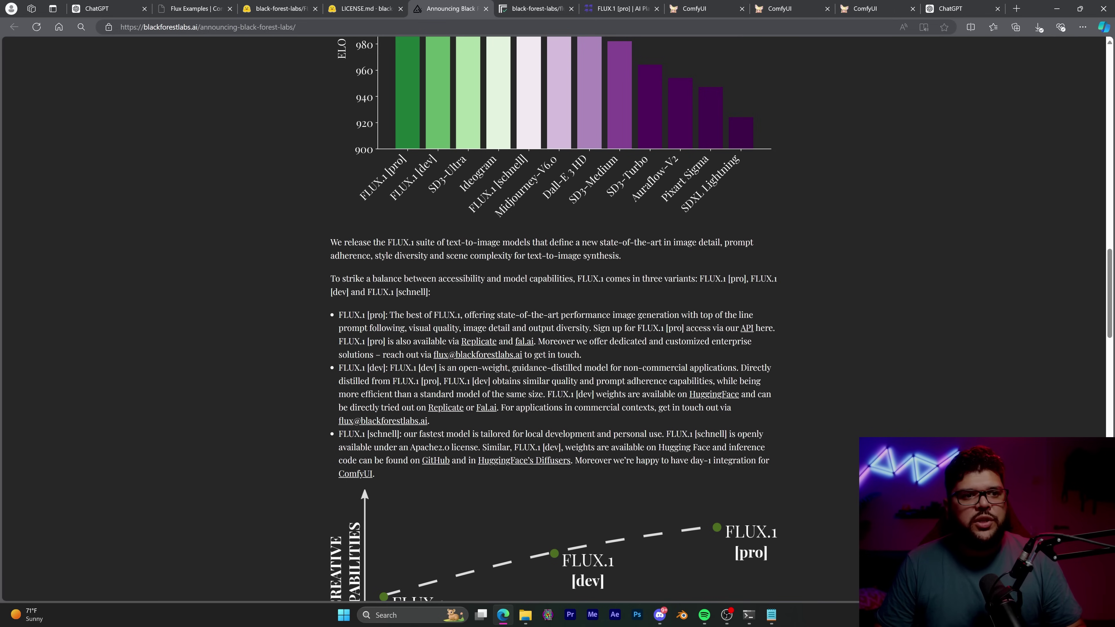
Open the Replicate flux-pro link in a new tab and look over its page
right_click(482, 345)
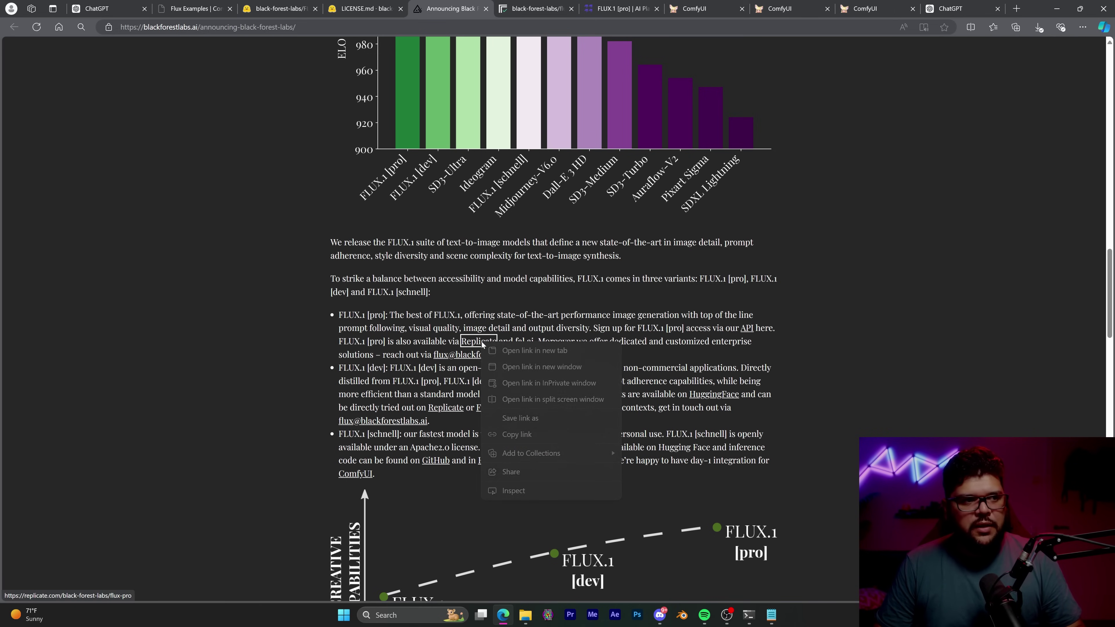
click(512, 352)
key(ctrl+Tab)
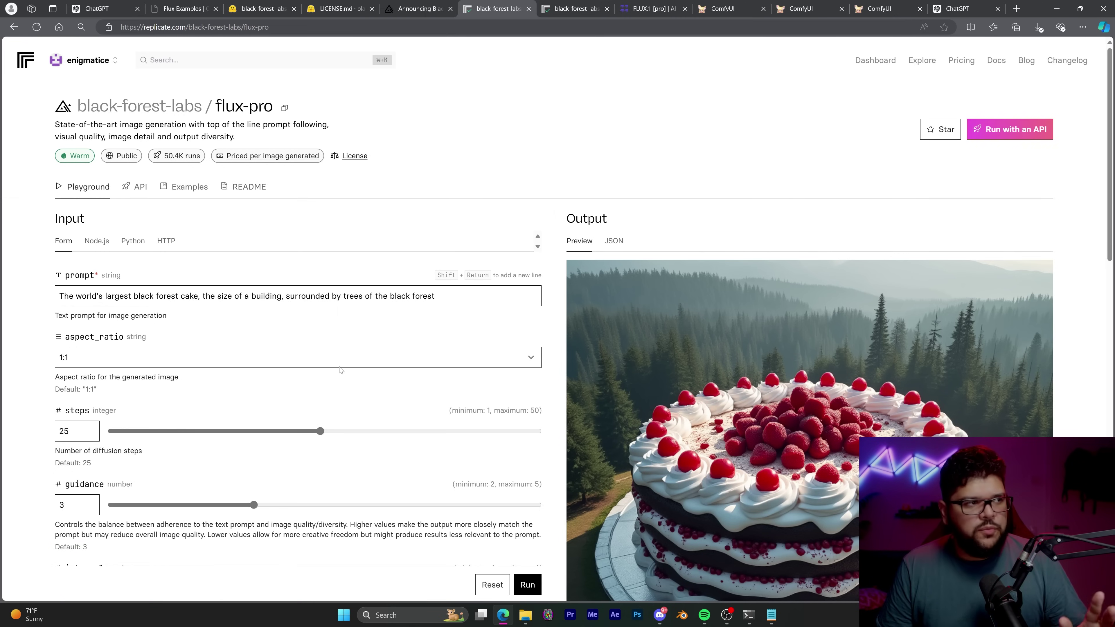
scroll(345, 455, down, 5)
scroll(503, 494, up, 5)
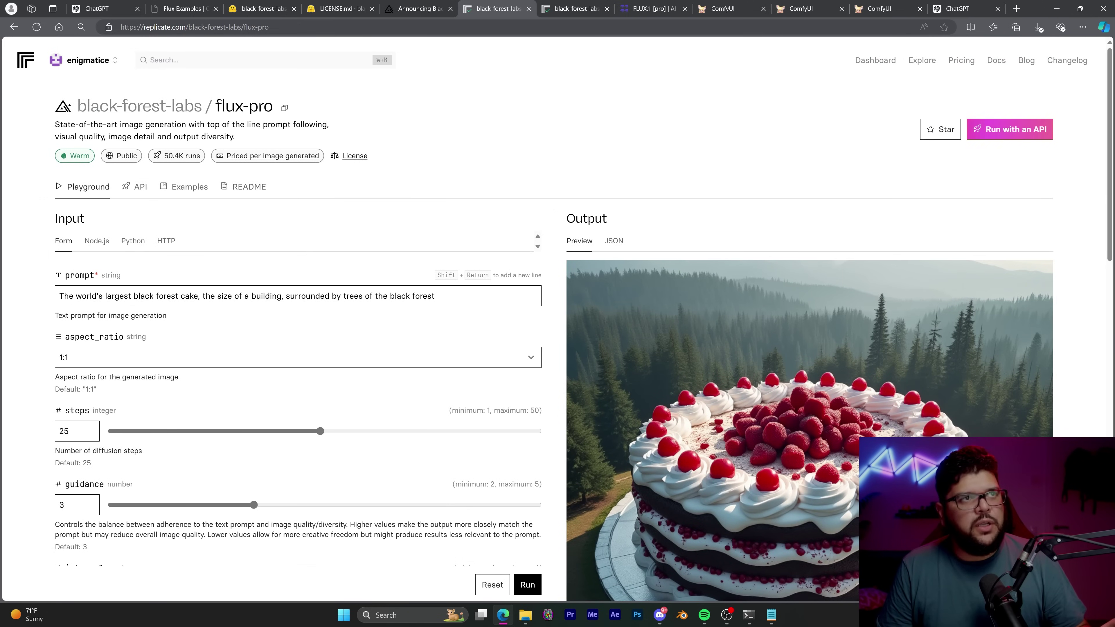
Close the extra black-forest-labs and fal.ai FLUX.1 [pro] tabs, then bring up the ComfyUI Flux workflow
key(ctrl+w)
scroll(428, 251, up, 4)
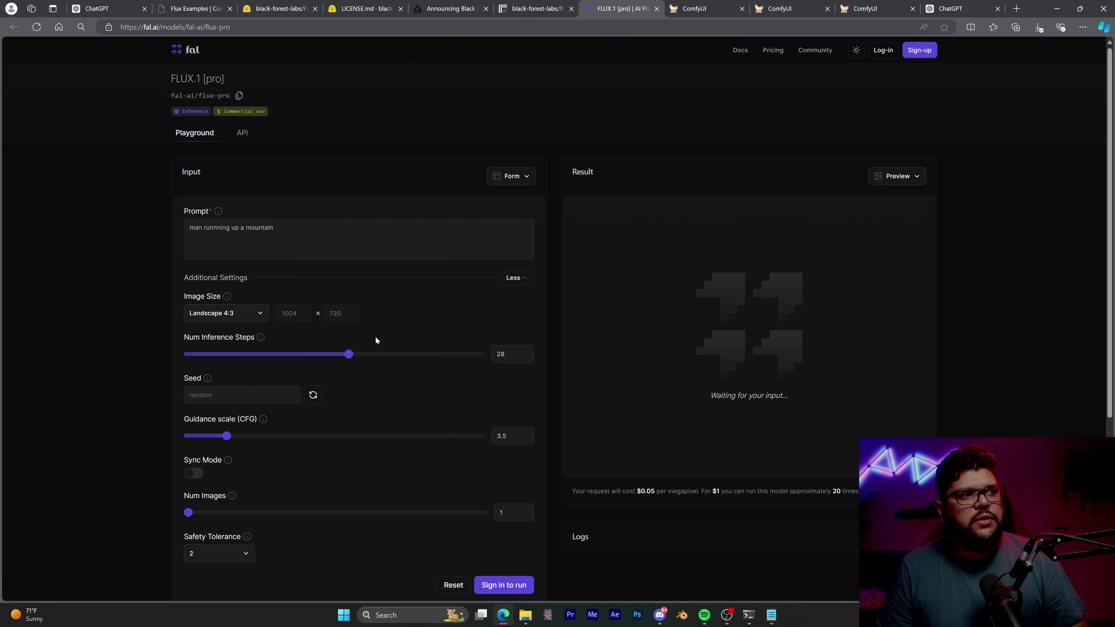
scroll(371, 336, down, 4)
scroll(370, 337, up, 4)
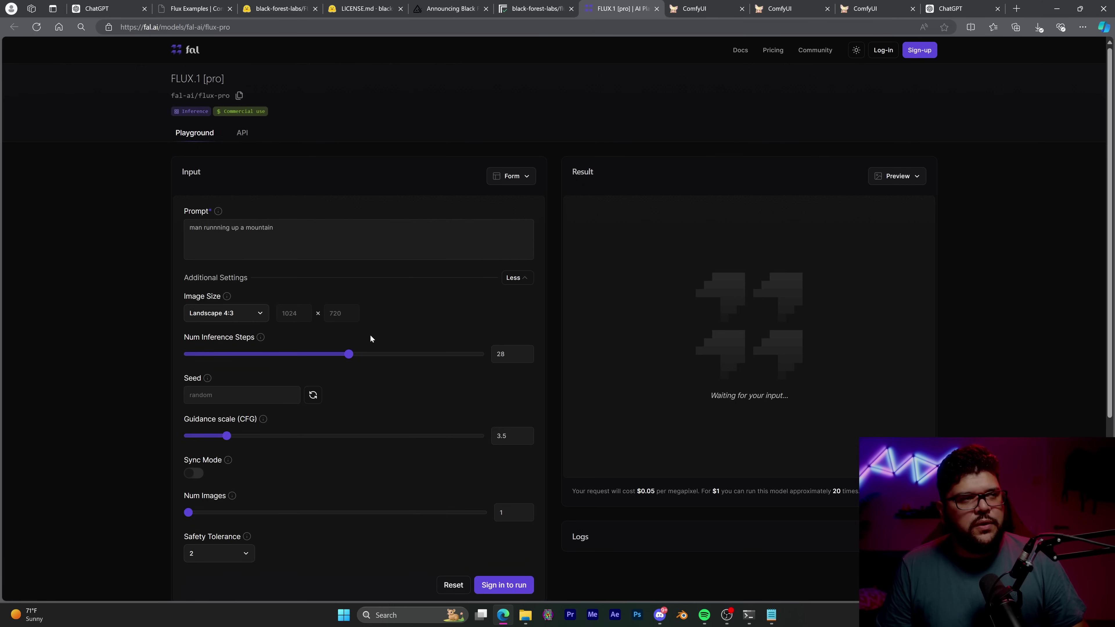
click(532, 9)
click(618, 9)
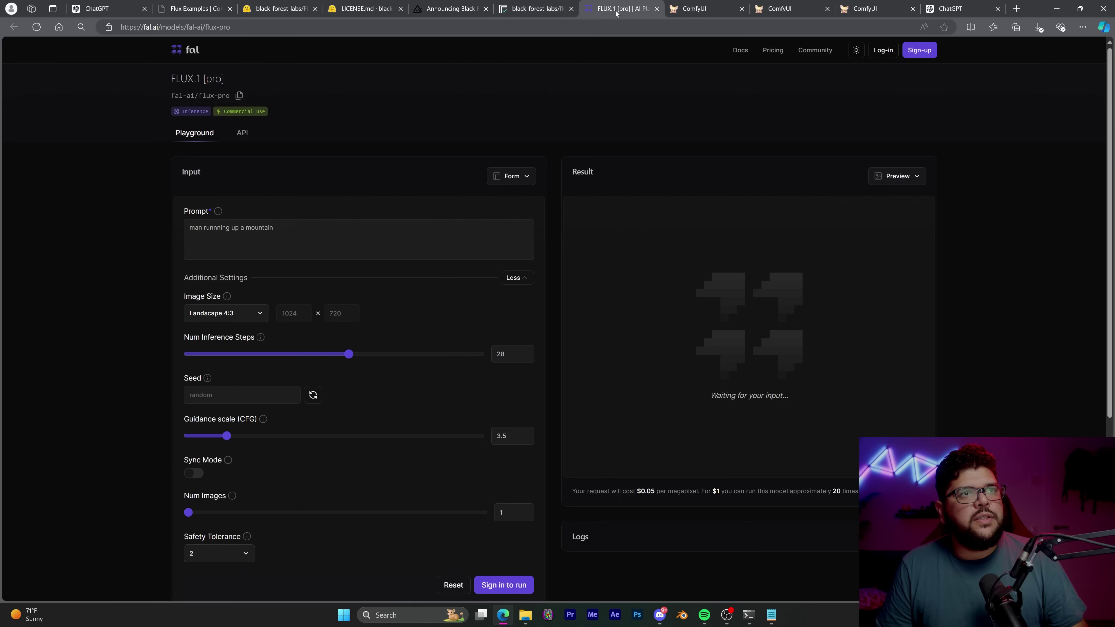
click(656, 8)
click(532, 9)
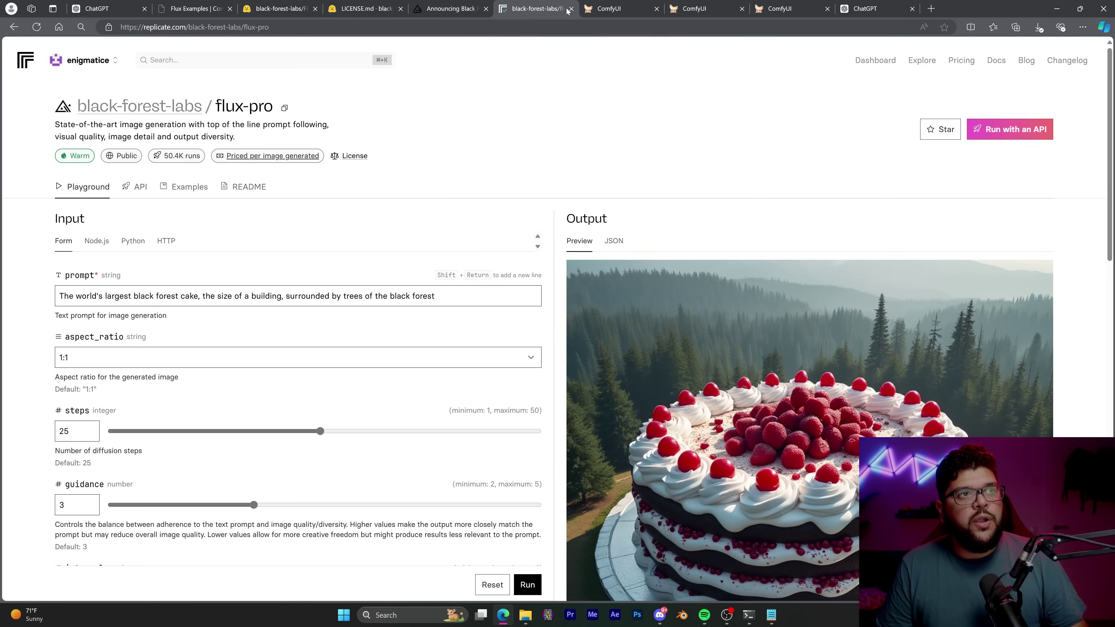
click(433, 5)
click(600, 5)
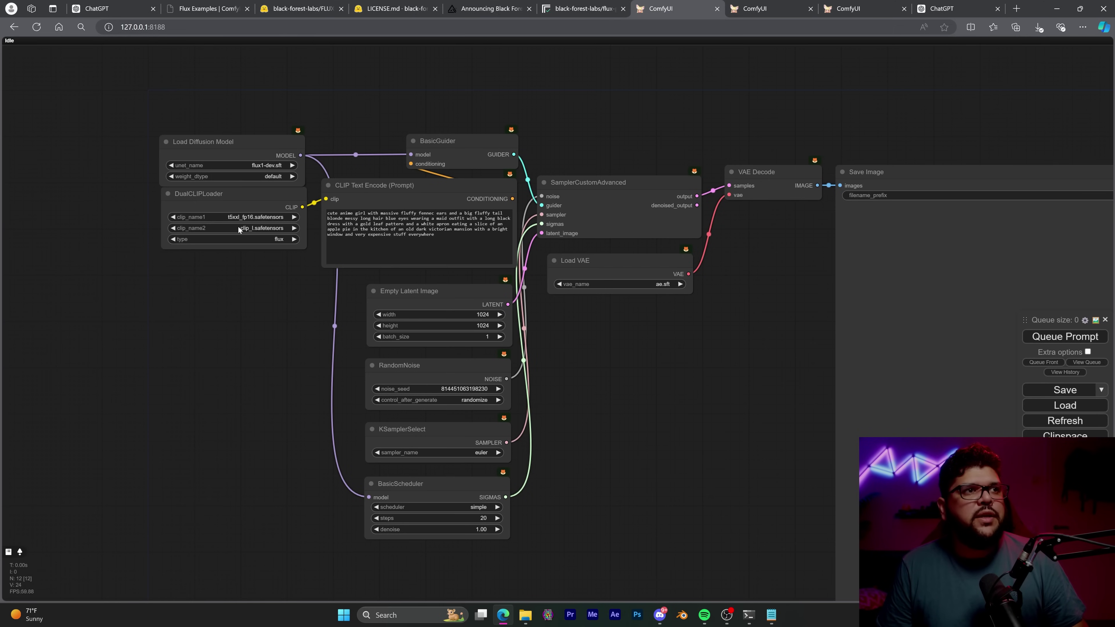
Switch via the LICENSE.md tab to the Flux Examples | ComfyUI page
click(395, 8)
click(206, 9)
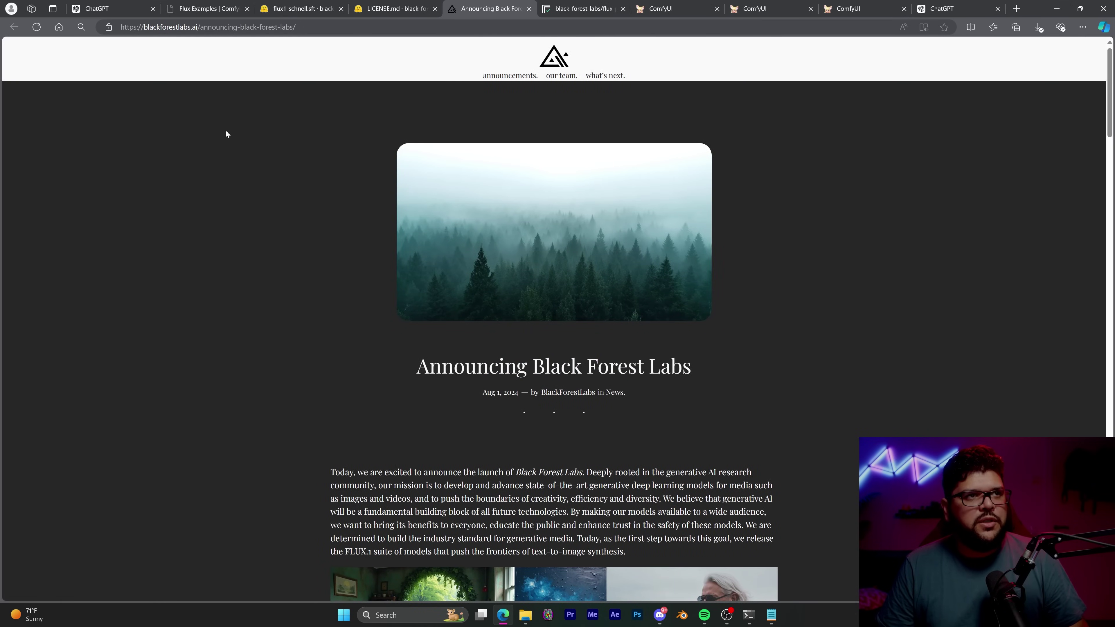
Open the flux_text_encoders download link from Flux Examples in a new tab and view its files
click(214, 10)
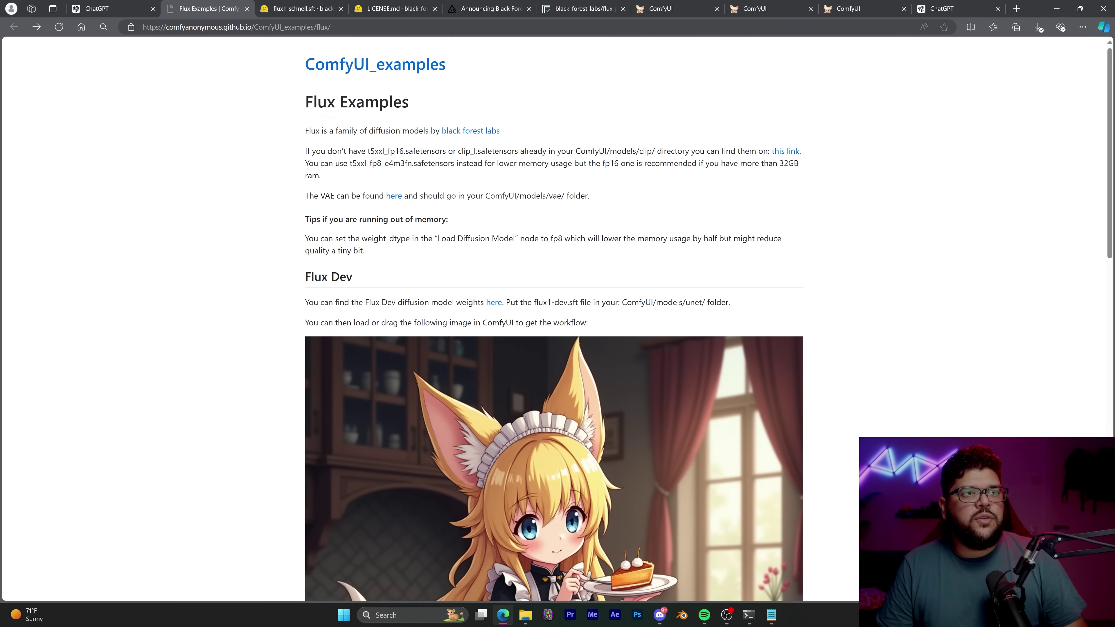
right_click(786, 151)
click(804, 154)
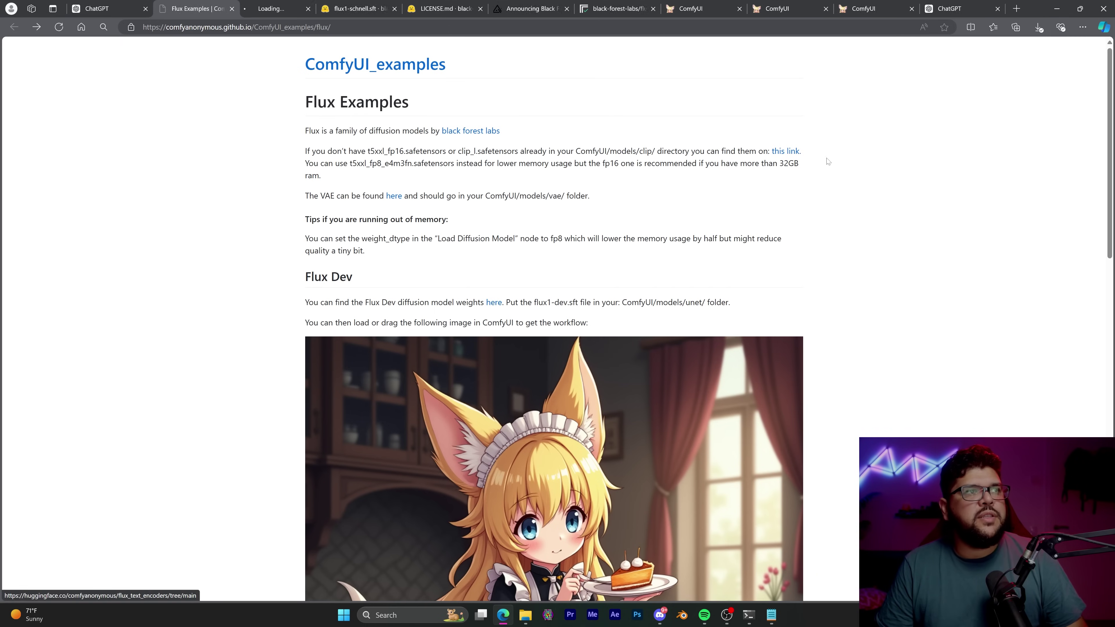
click(243, 6)
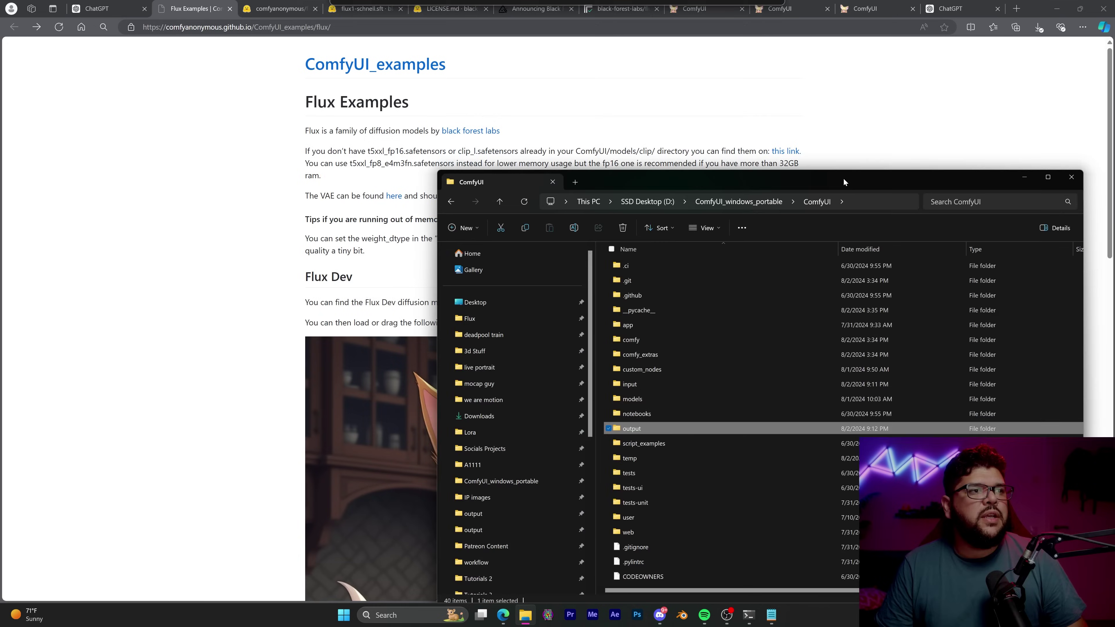
Check ComfyUI's models/clip folder for the clip_l and t5xxl_fp16 encoders, then leave Explorer
drag(844, 182, 778, 250)
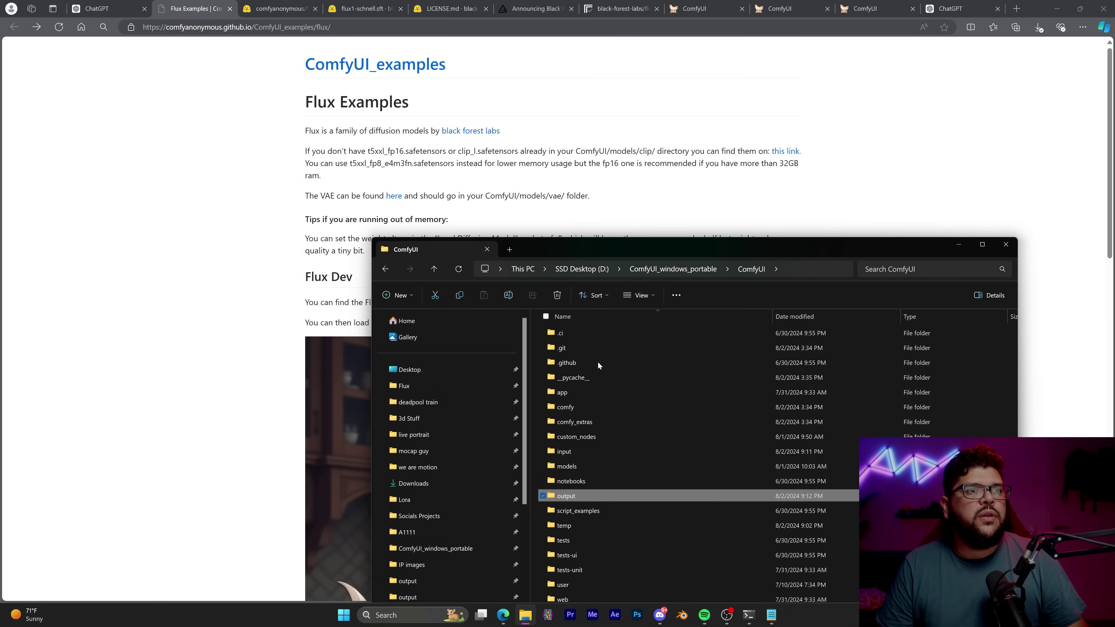
drag(646, 248, 552, 115)
double_click(463, 356)
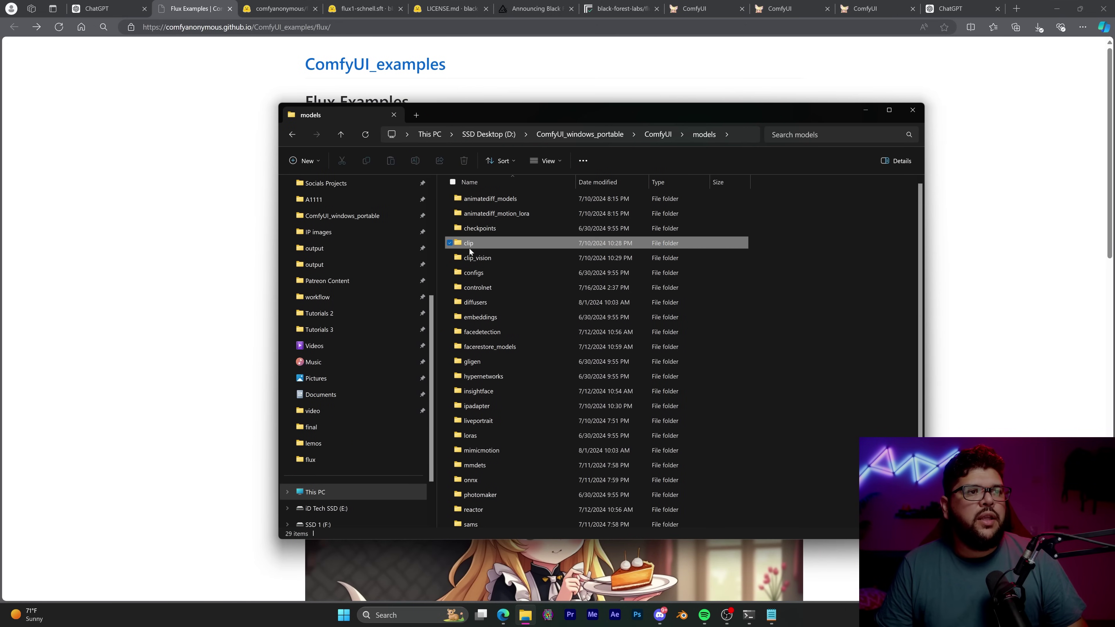
double_click(470, 249)
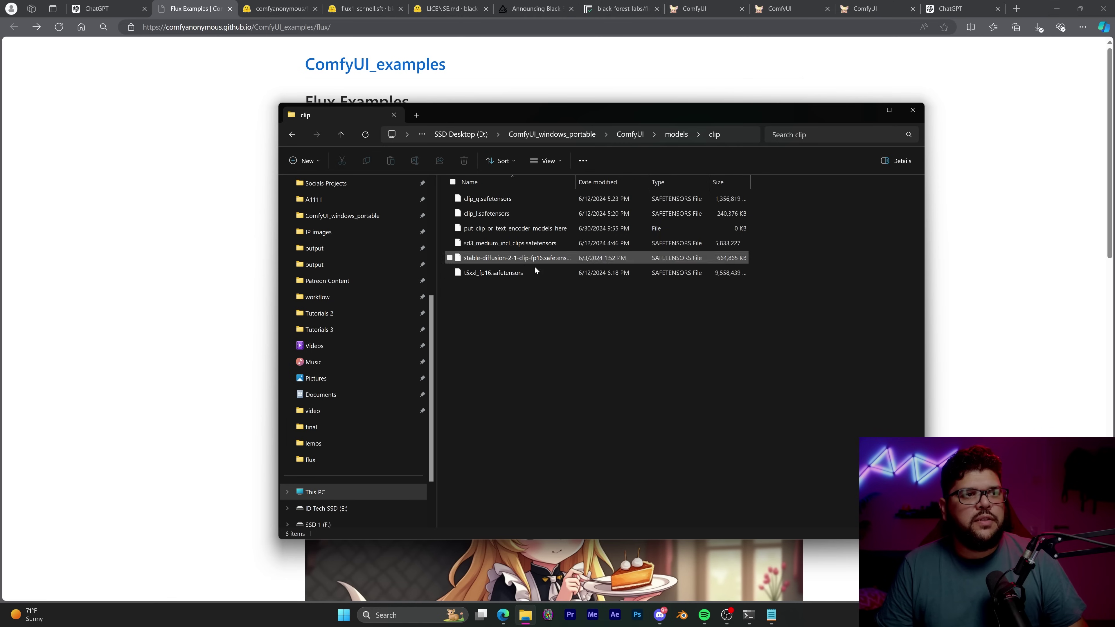
key(alt+Tab)
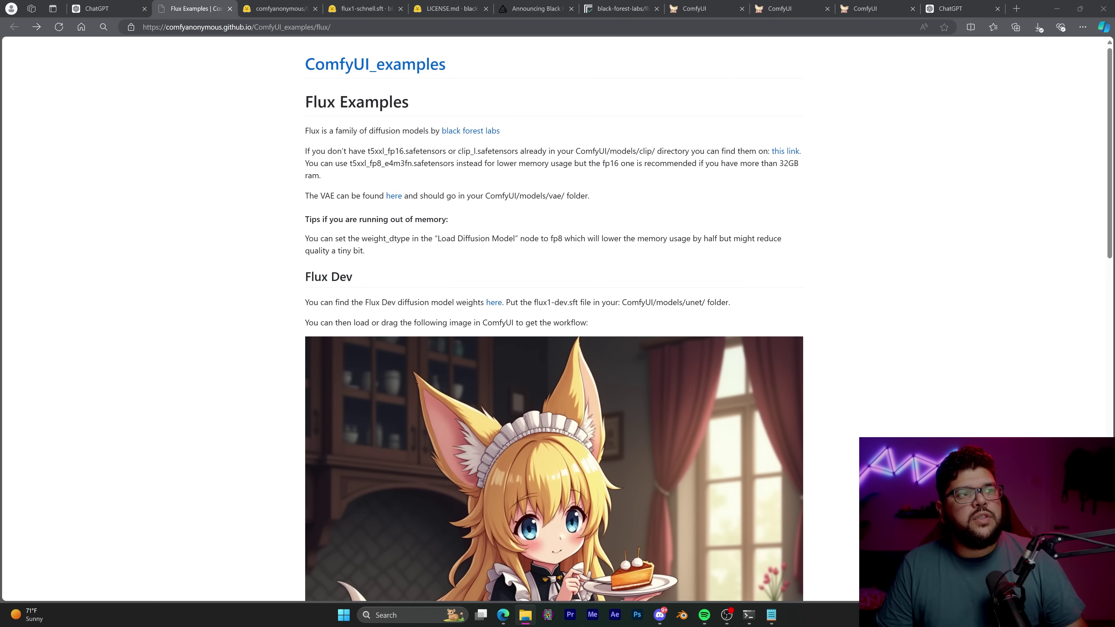
Open the FLUX.1-schnell ae.sft VAE link in a new tab, then return to Flux Examples
drag(350, 163, 399, 164)
click(378, 173)
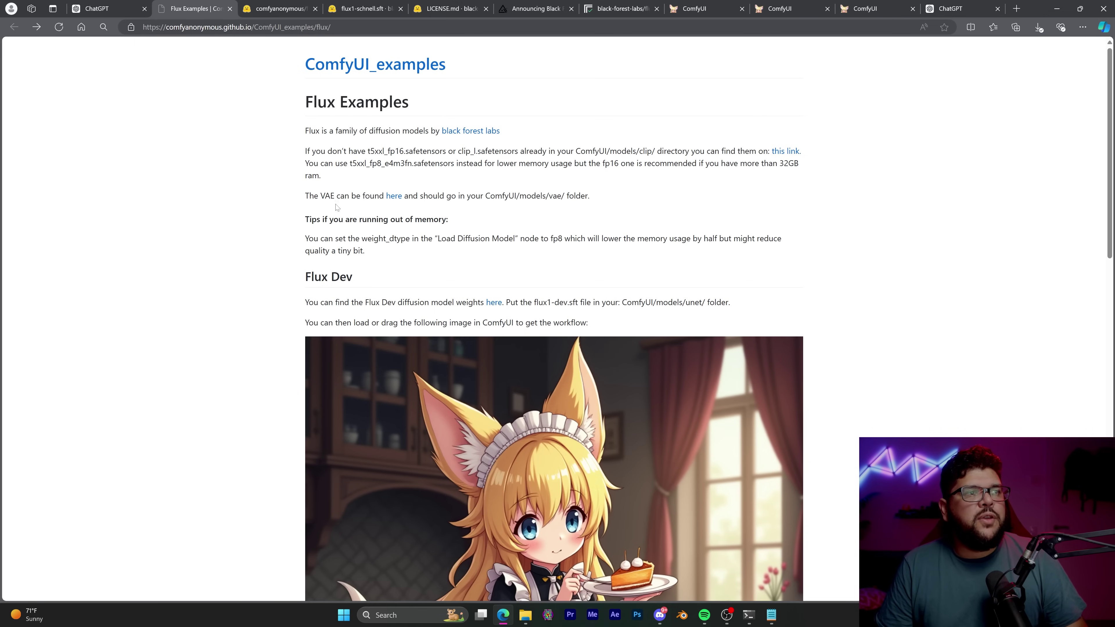
right_click(398, 200)
click(386, 209)
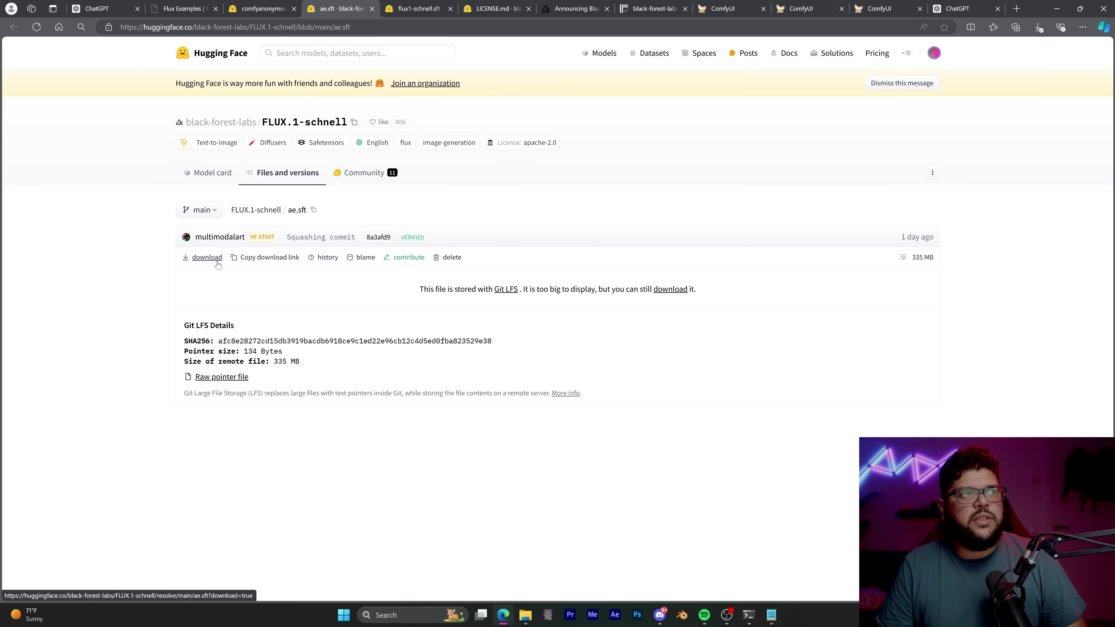
click(191, 7)
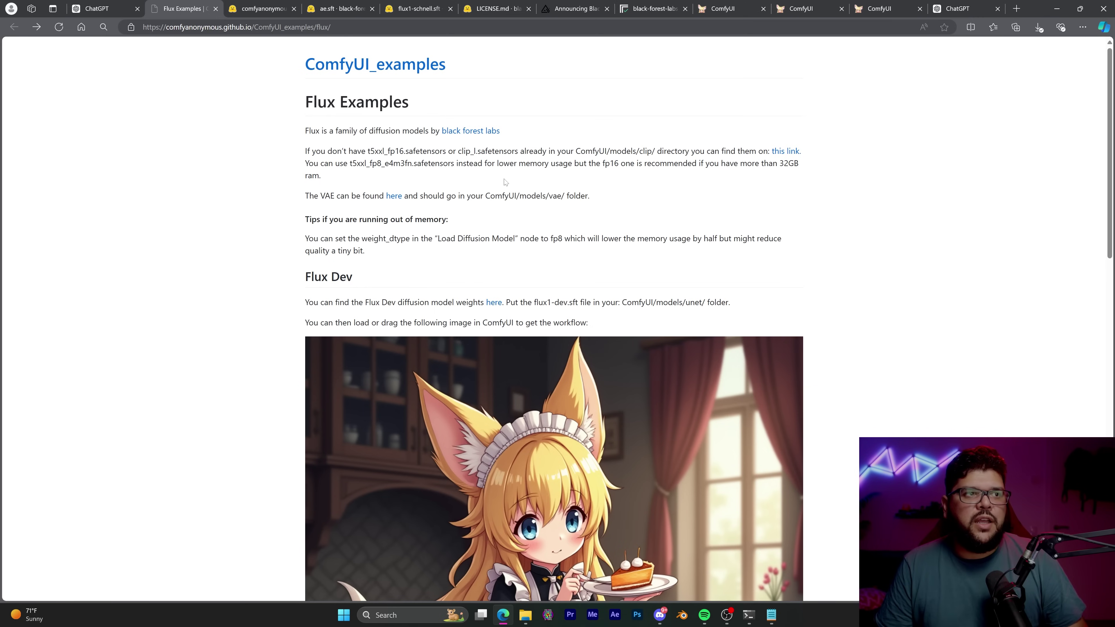
Read the VAE folder note and the weight_dtype memory tip on the Flux Examples page
drag(503, 195, 642, 221)
click(643, 221)
scroll(642, 221, down, 1)
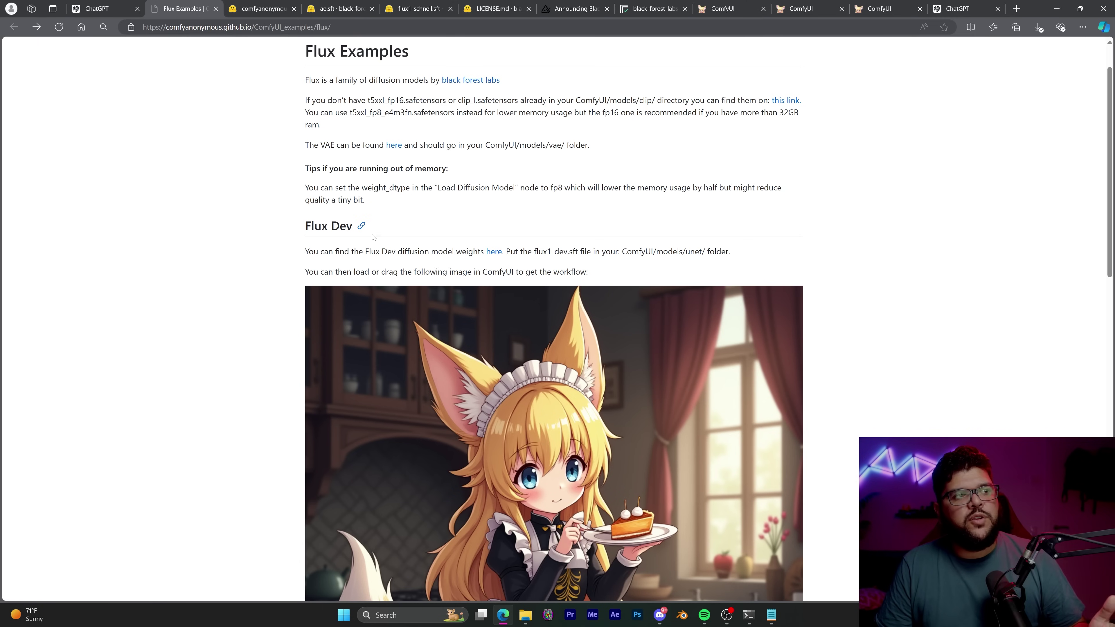
drag(318, 187, 493, 188)
click(478, 218)
scroll(478, 218, down, 1)
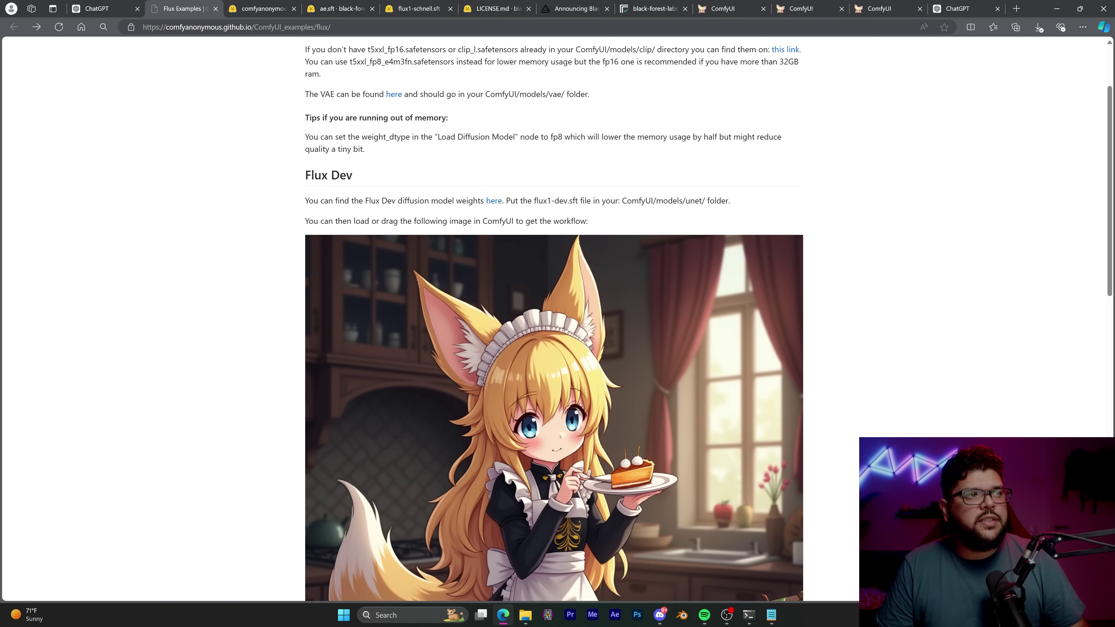
scroll(387, 313, down, 4)
scroll(387, 313, down, 2)
scroll(508, 313, up, 8)
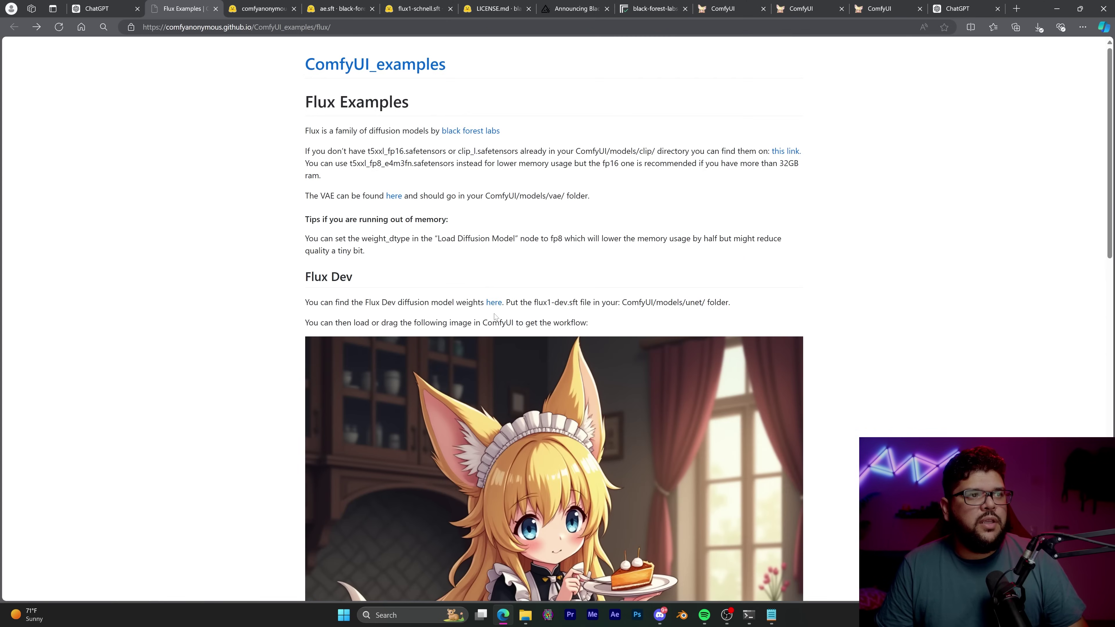
Open the Flux Dev weights link in a new tab and view FLUX.1-dev's file list
right_click(489, 303)
click(509, 313)
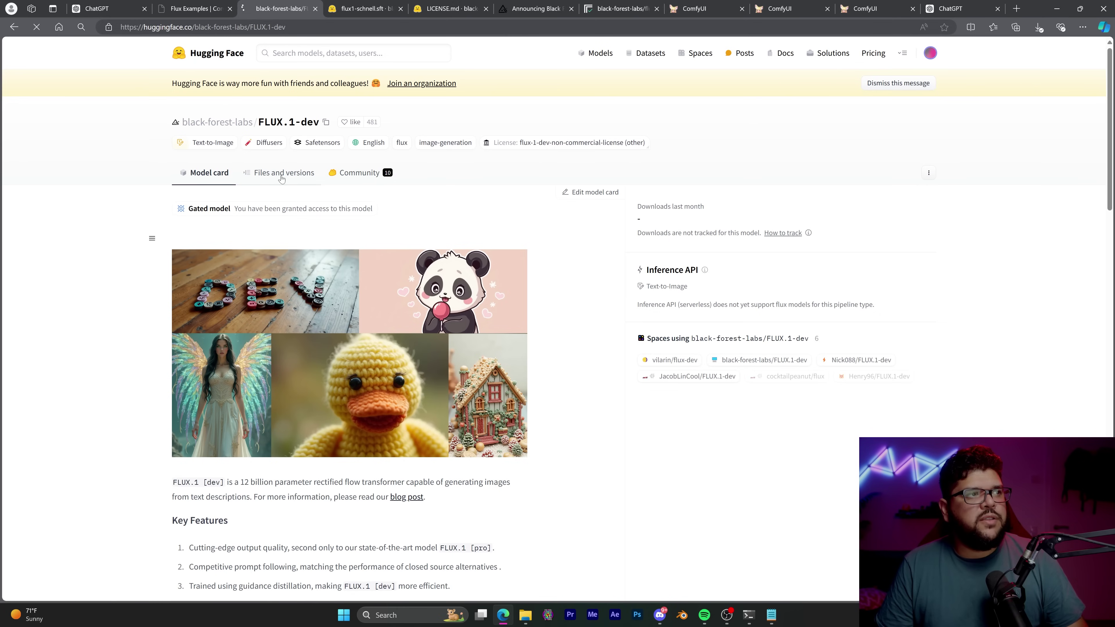
click(281, 174)
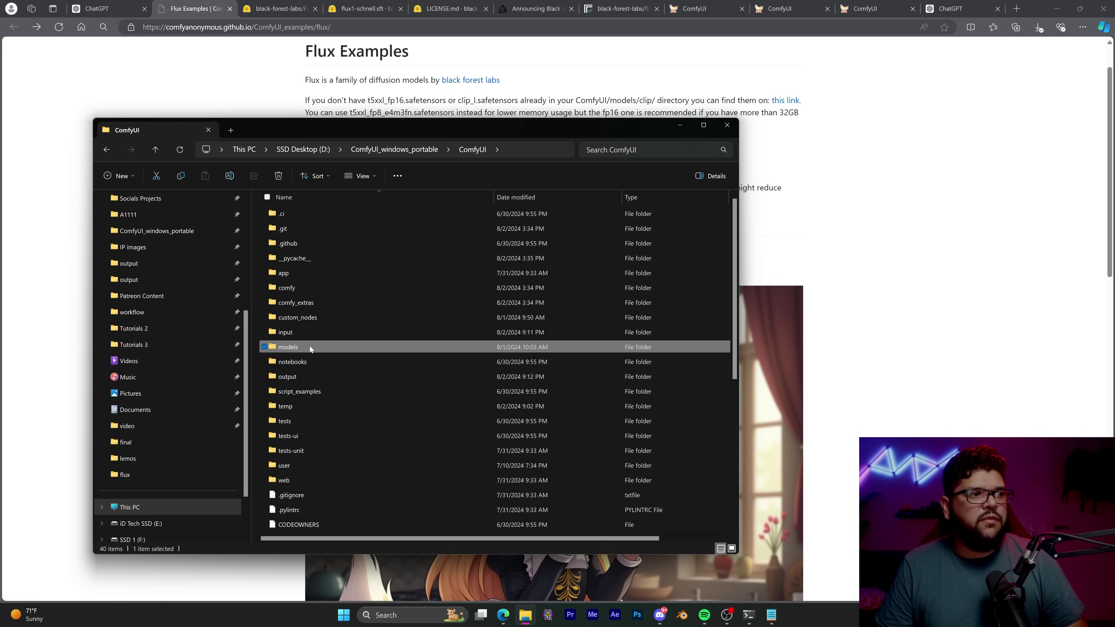
Browse to ComfyUI's models/unet folder to confirm flux1-dev.sft is already there
double_click(288, 347)
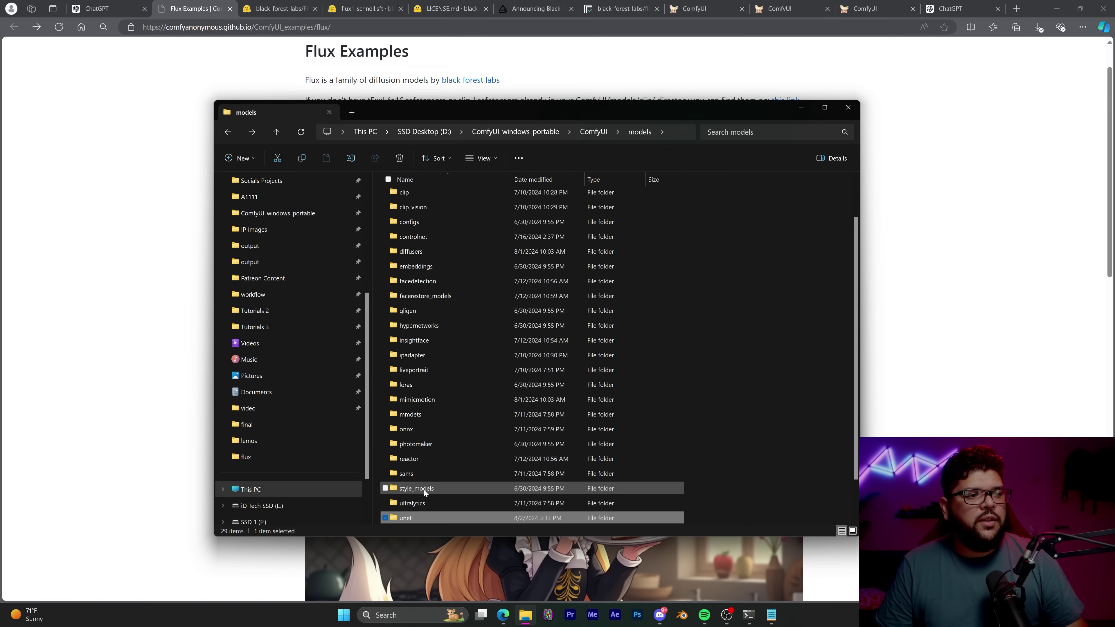
scroll(424, 490, down, 1)
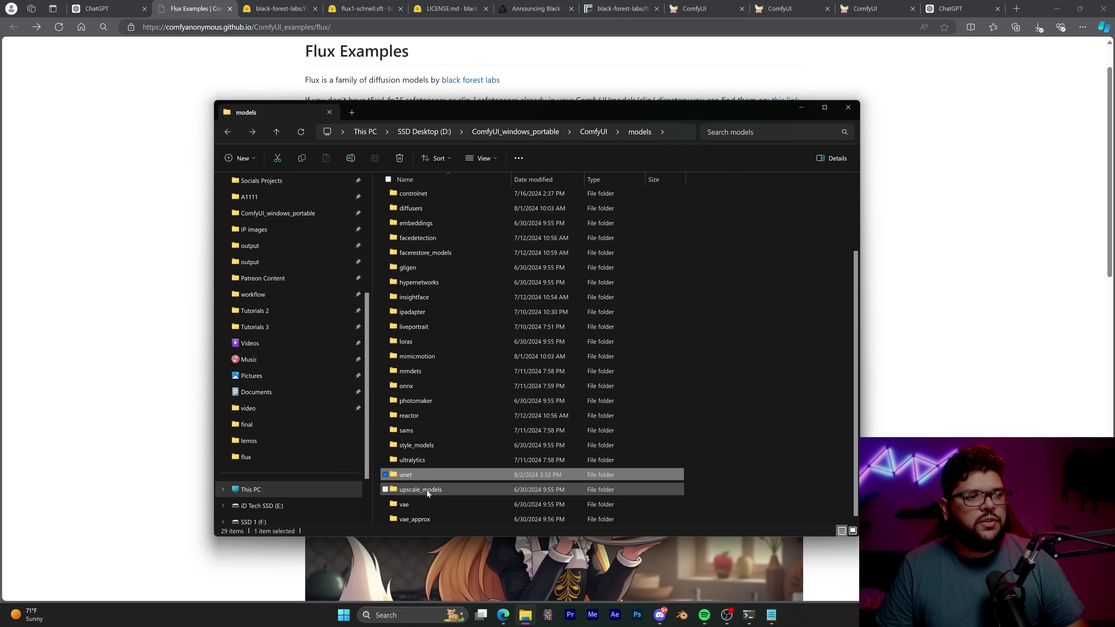
double_click(407, 475)
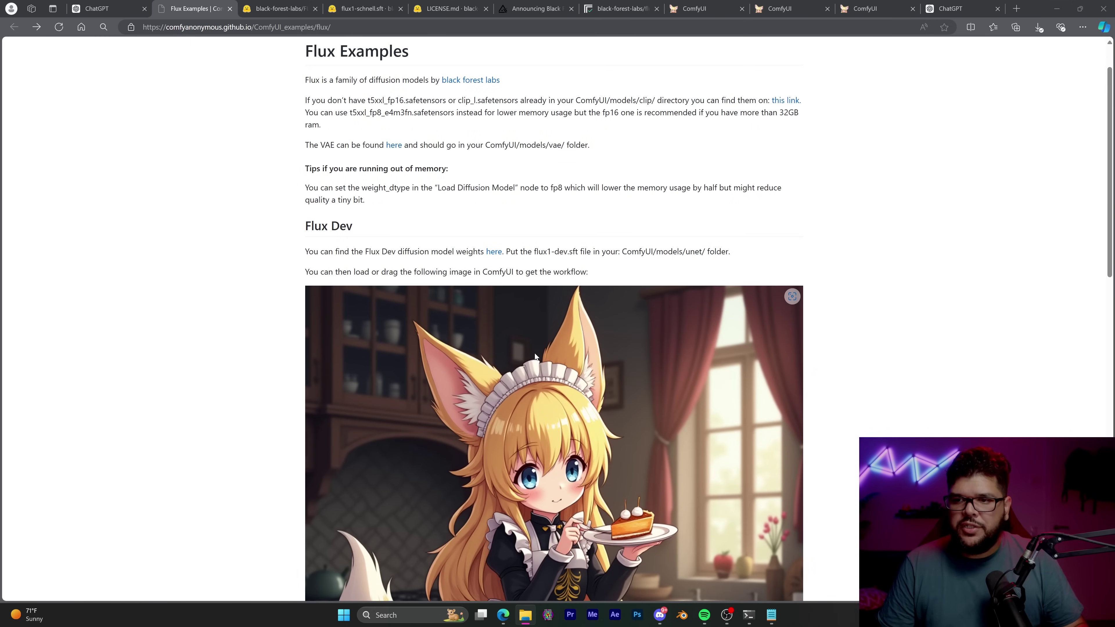
Leave the fox example image and return to the local ComfyUI Flux Dev workflow
scroll(643, 419, down, 6)
scroll(647, 378, up, 5)
right_click(586, 299)
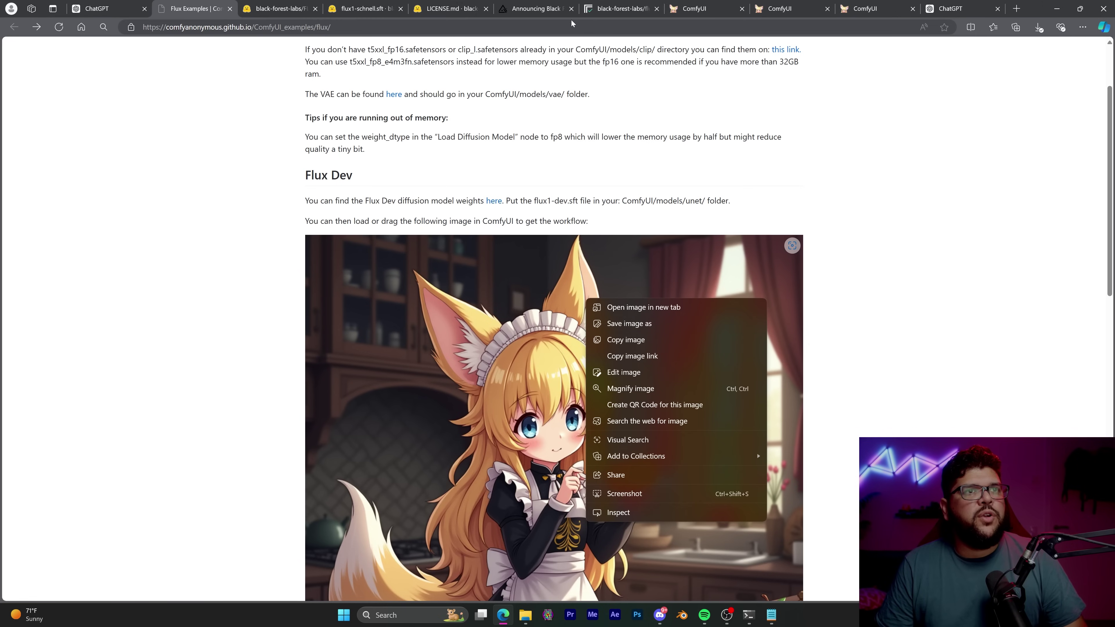
click(698, 8)
scroll(489, 360, down, 3)
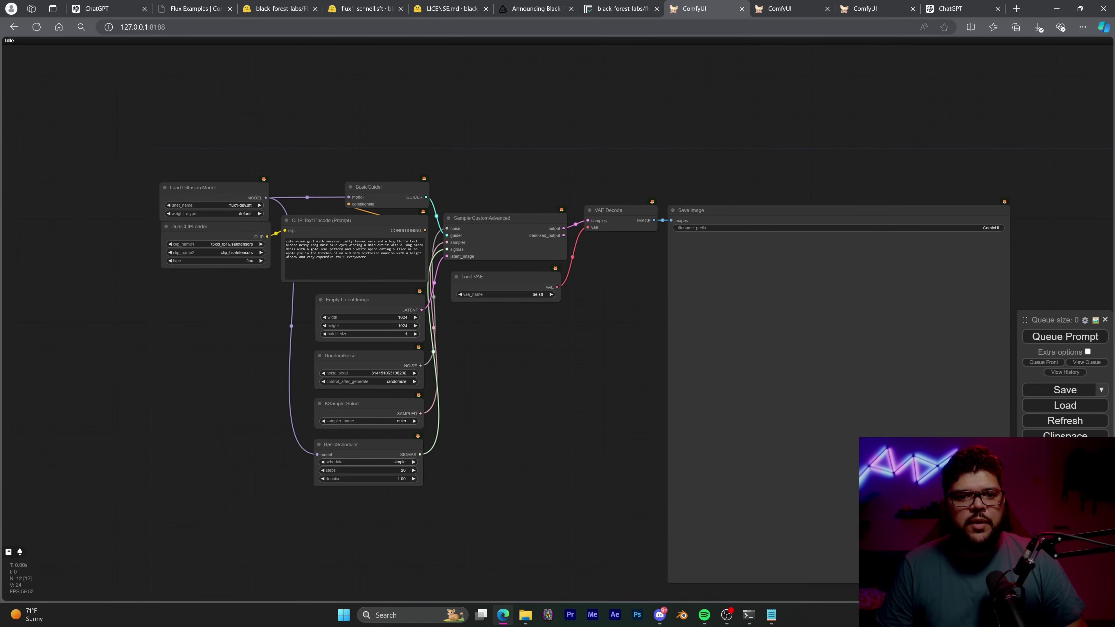
click(1065, 497)
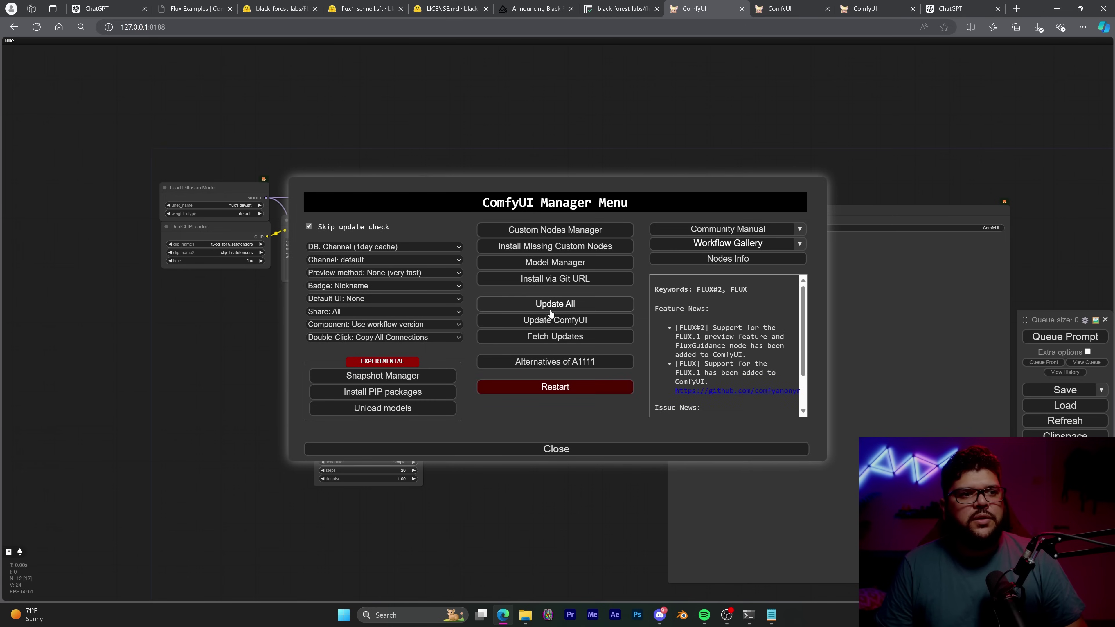
click(641, 450)
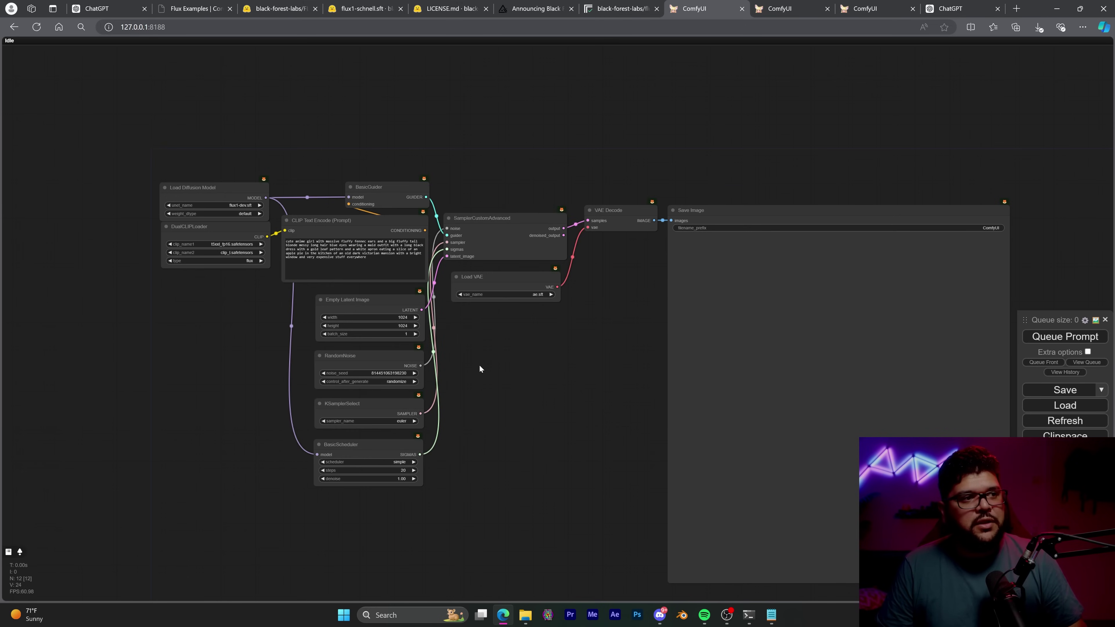
scroll(479, 364, up, 10)
click(548, 215)
drag(548, 215, 552, 219)
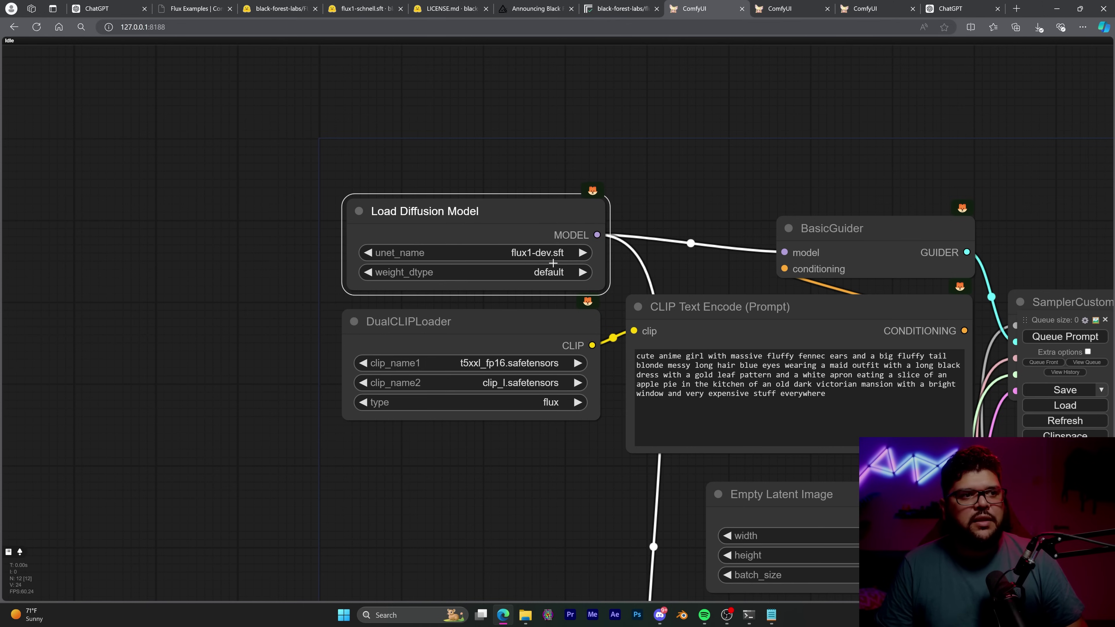
click(635, 263)
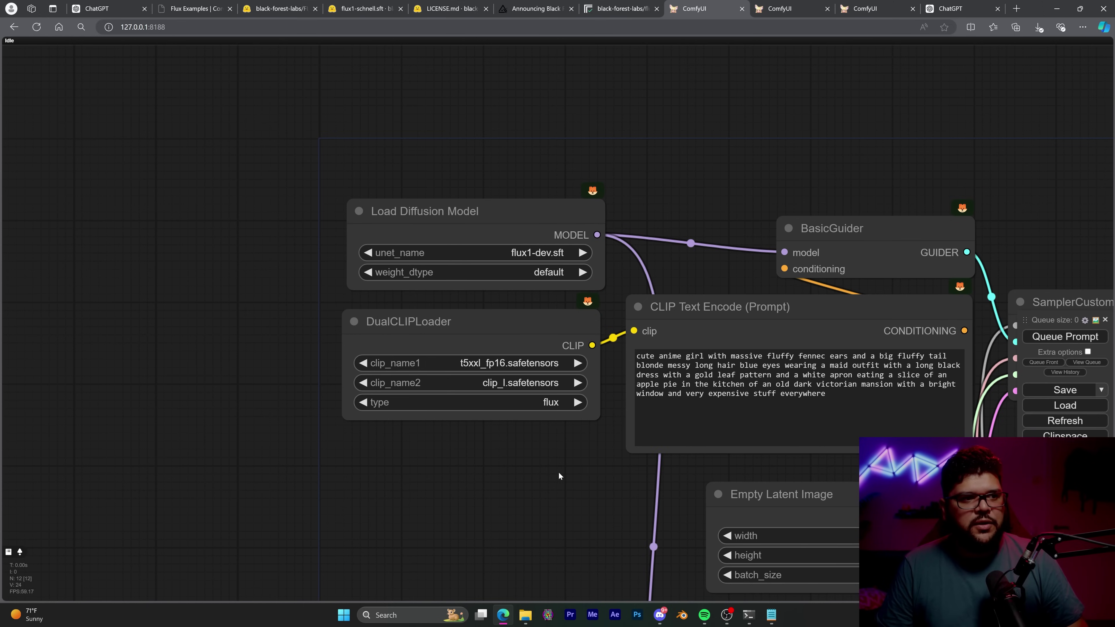
drag(564, 469, 364, 374)
scroll(365, 374, down, 2)
drag(487, 464, 366, 359)
scroll(366, 359, down, 2)
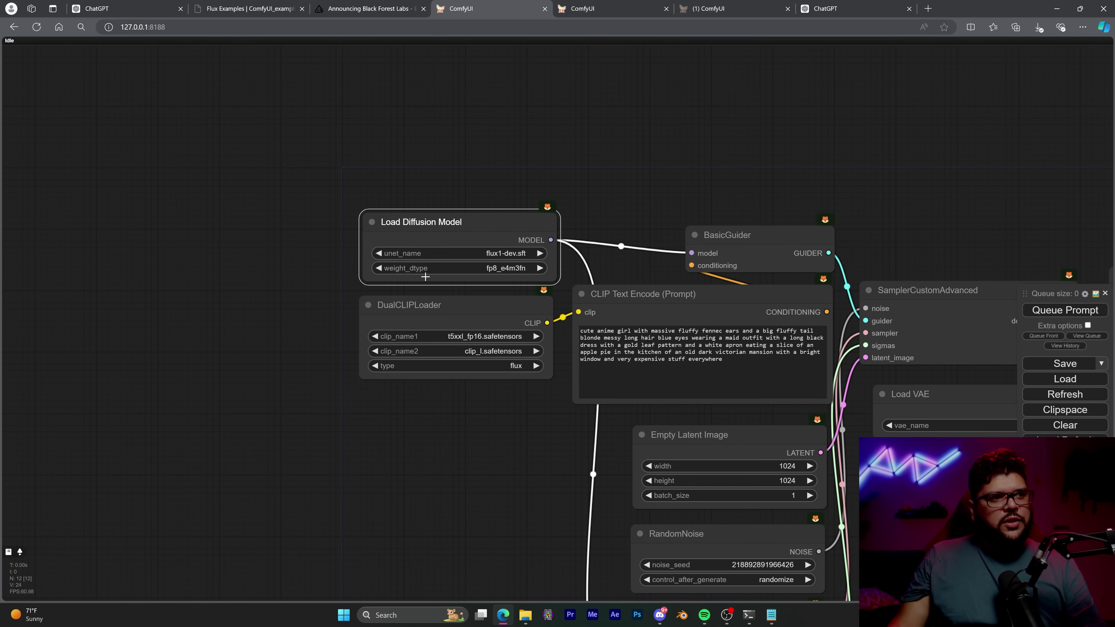
Change the Load Diffusion Model weight_dtype from fp8_e4m3fn to default
click(478, 272)
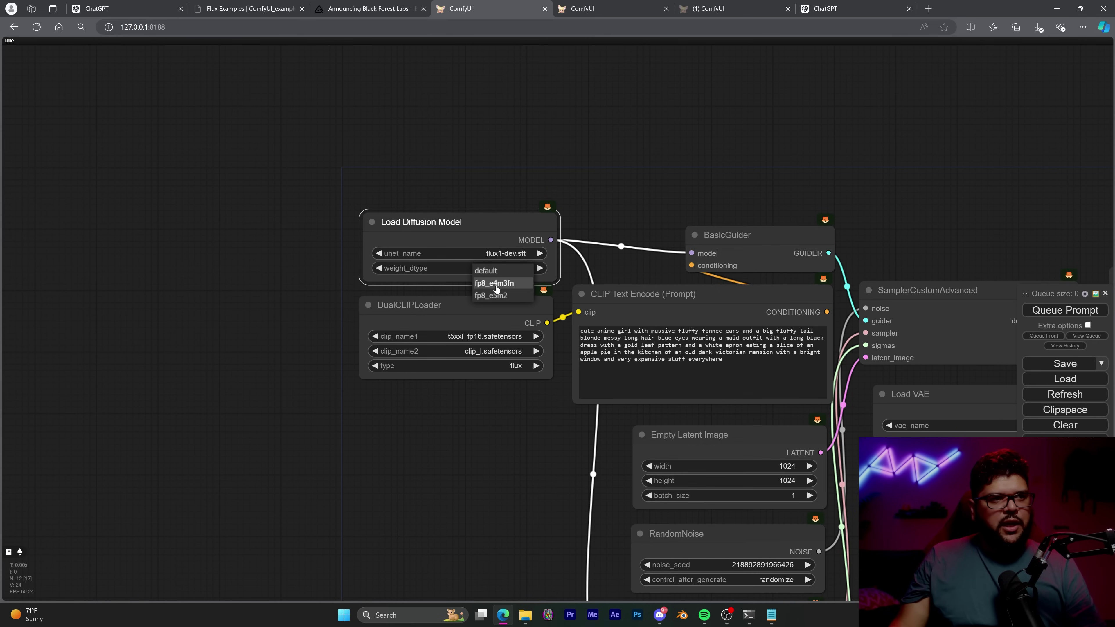
click(495, 273)
drag(598, 287, 392, 333)
scroll(410, 418, up, 2)
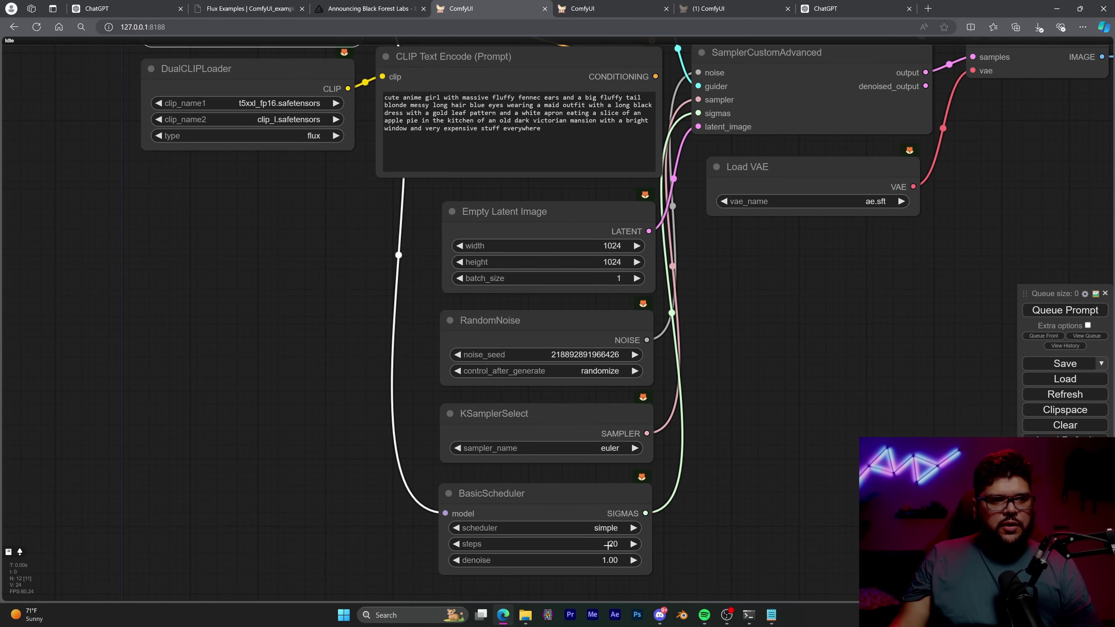
Glance at the Black Forest Labs and Flux Examples pages, then return to the Flux Dev workflow
click(602, 4)
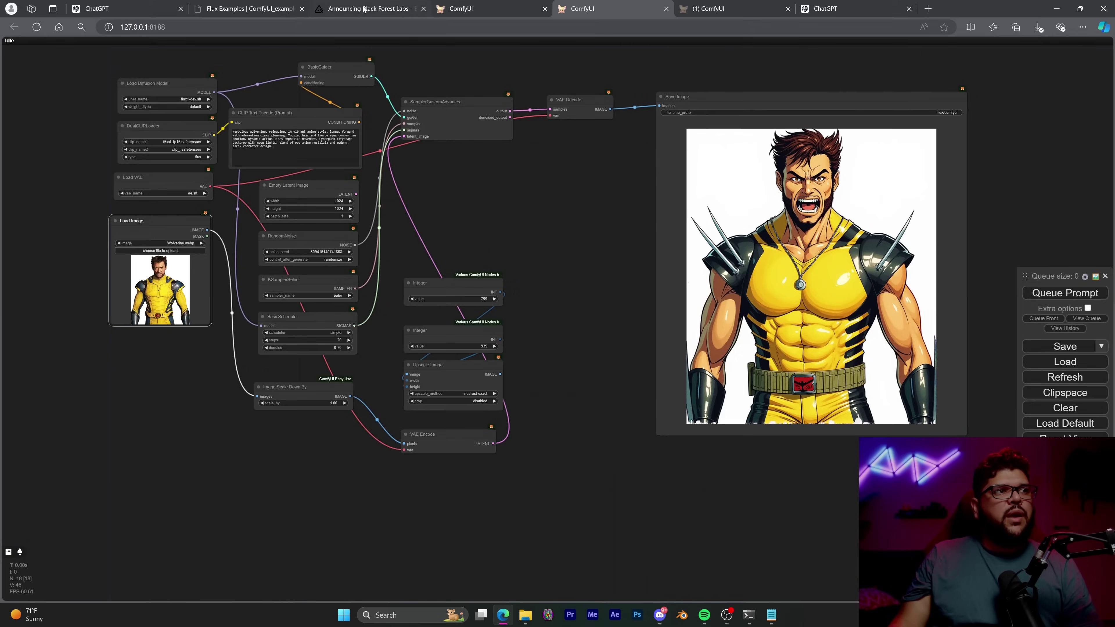
click(369, 8)
click(251, 9)
scroll(506, 404, down, 10)
scroll(506, 404, up, 3)
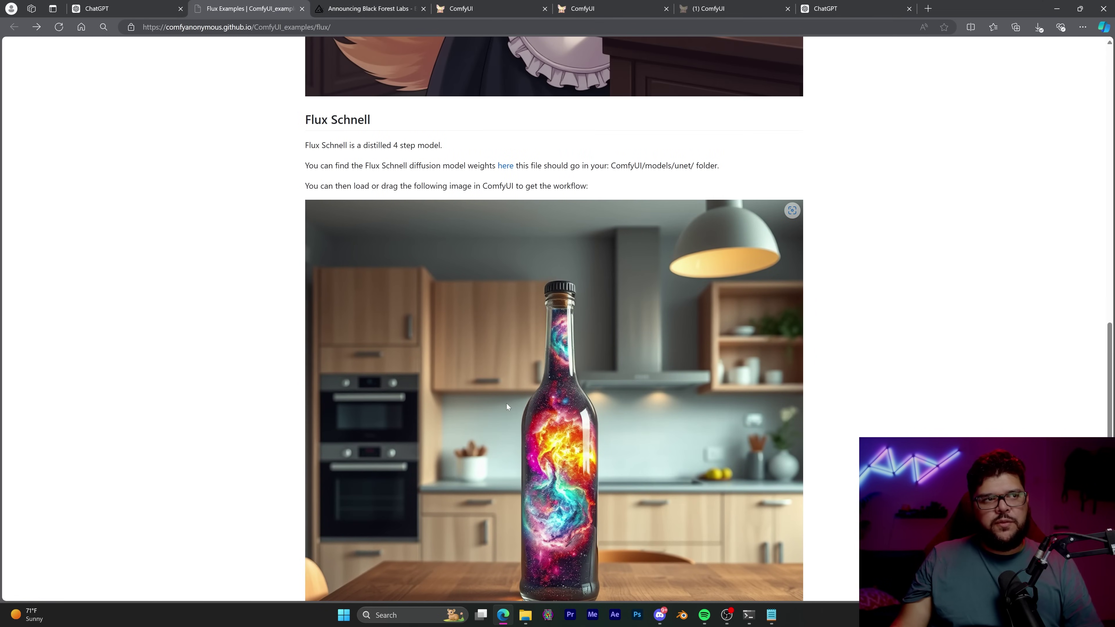
click(461, 8)
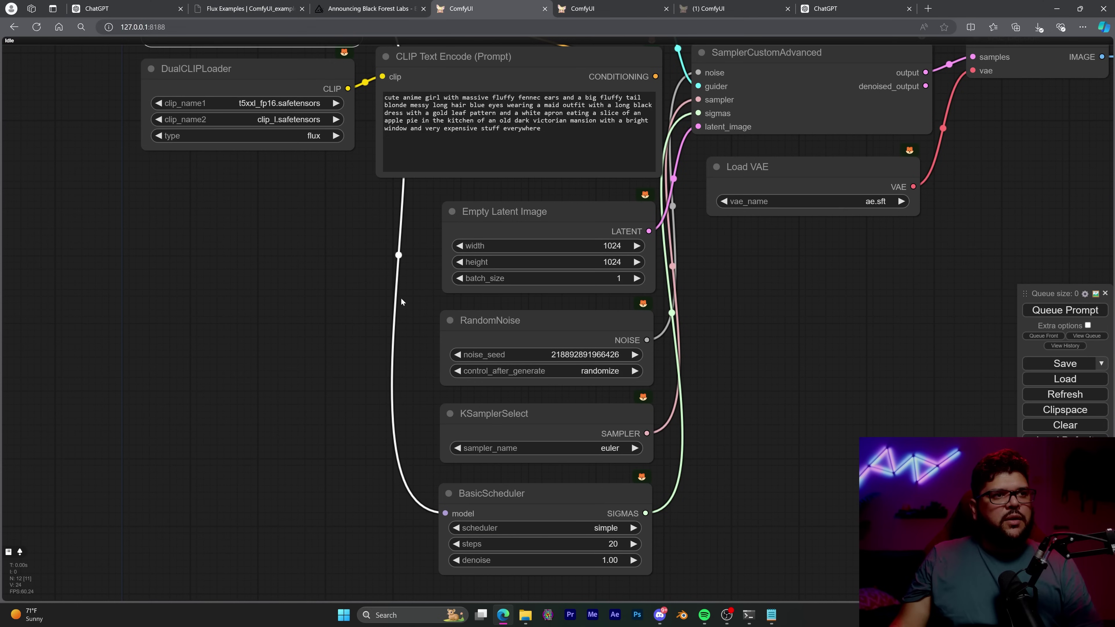
drag(394, 311, 472, 470)
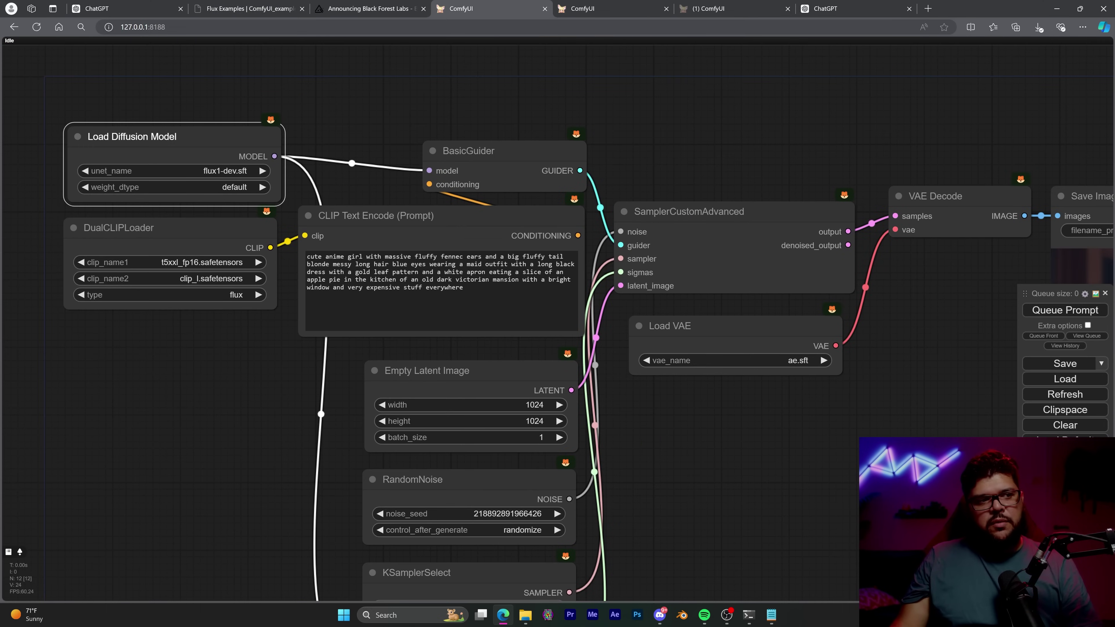
Replace the prompt with Darth Vader on a street corner holding a "the end is near" sign
click(307, 263)
key(ctrl+a)
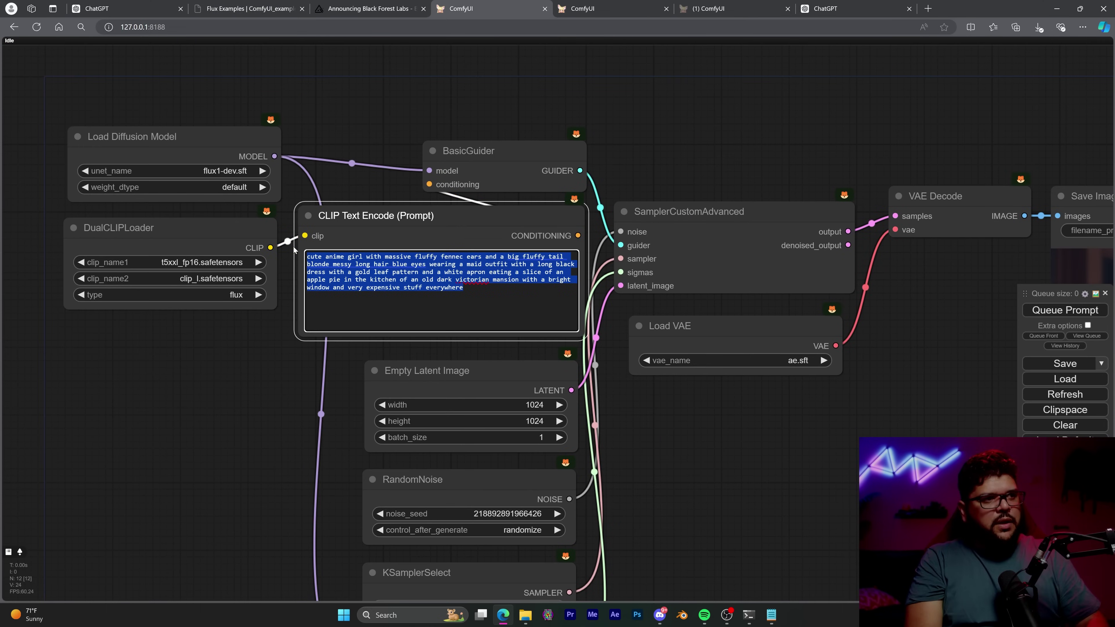
text(Dar)
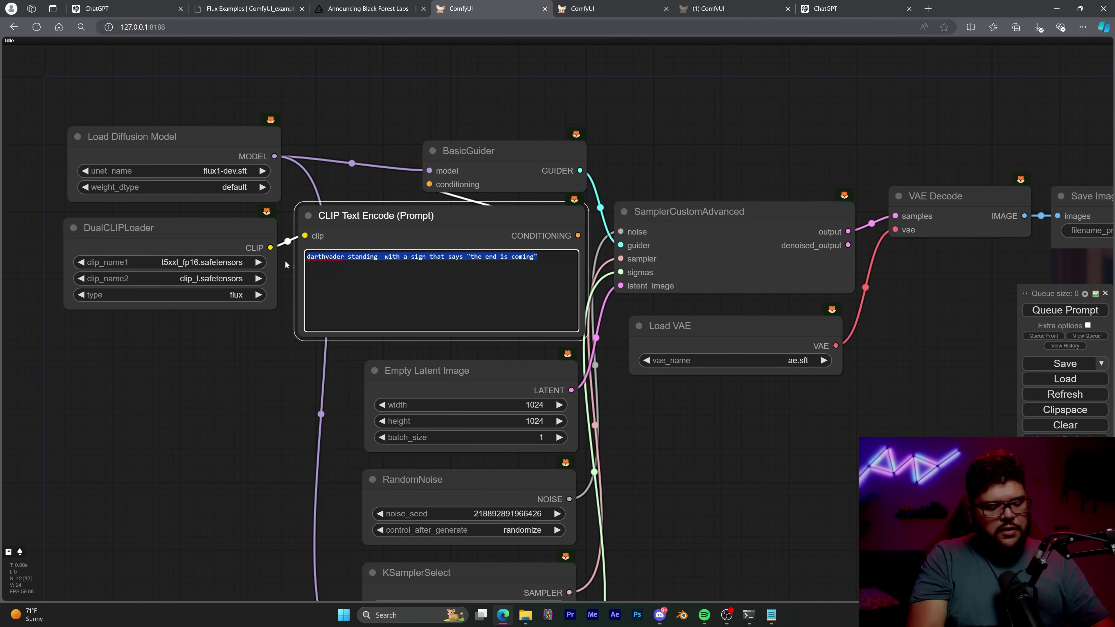
text(th Vader)
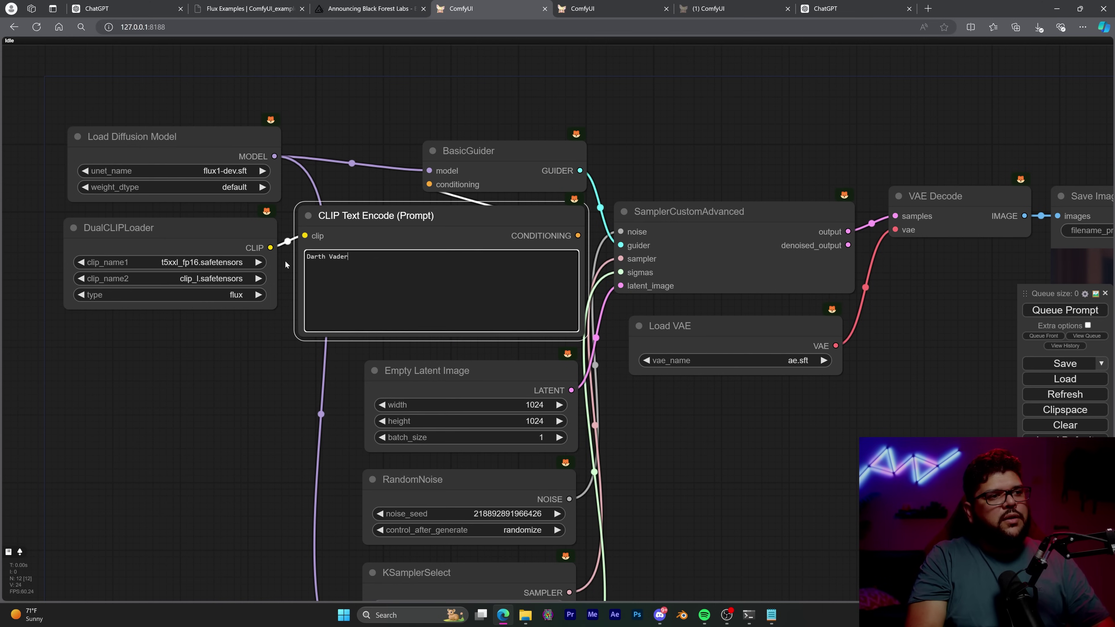
text( standing on a st)
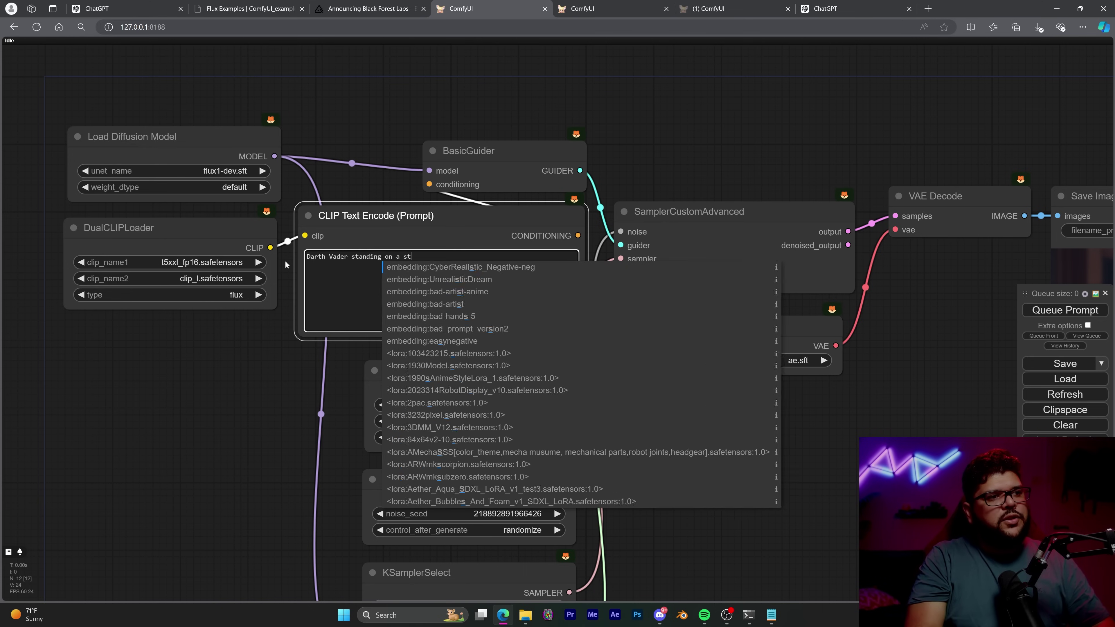
text(reet corner holding a)
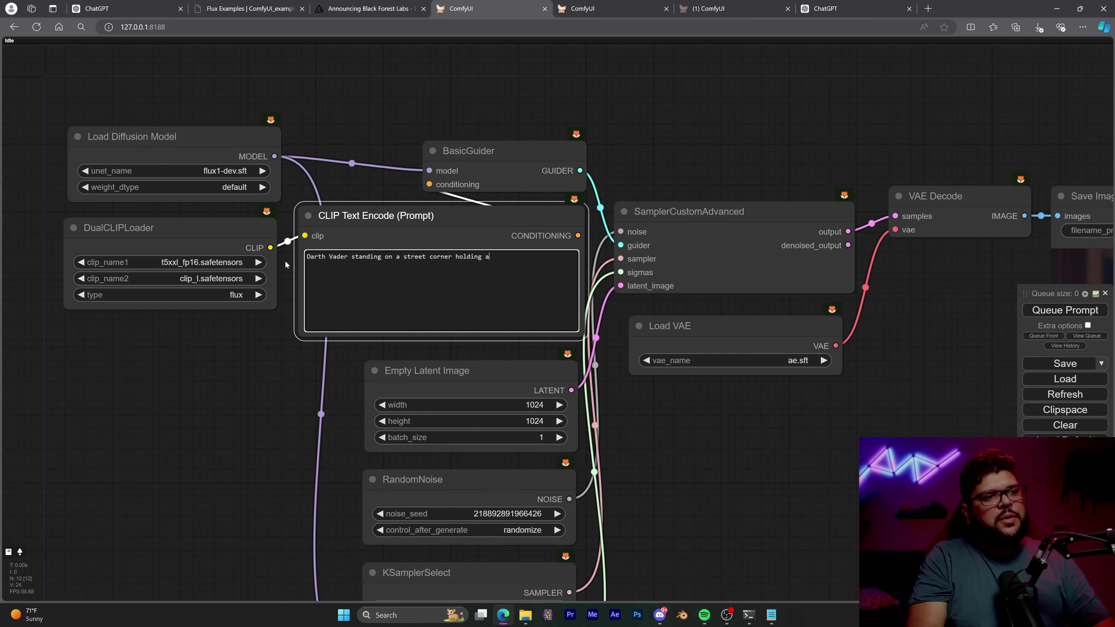
text( sign that says ")
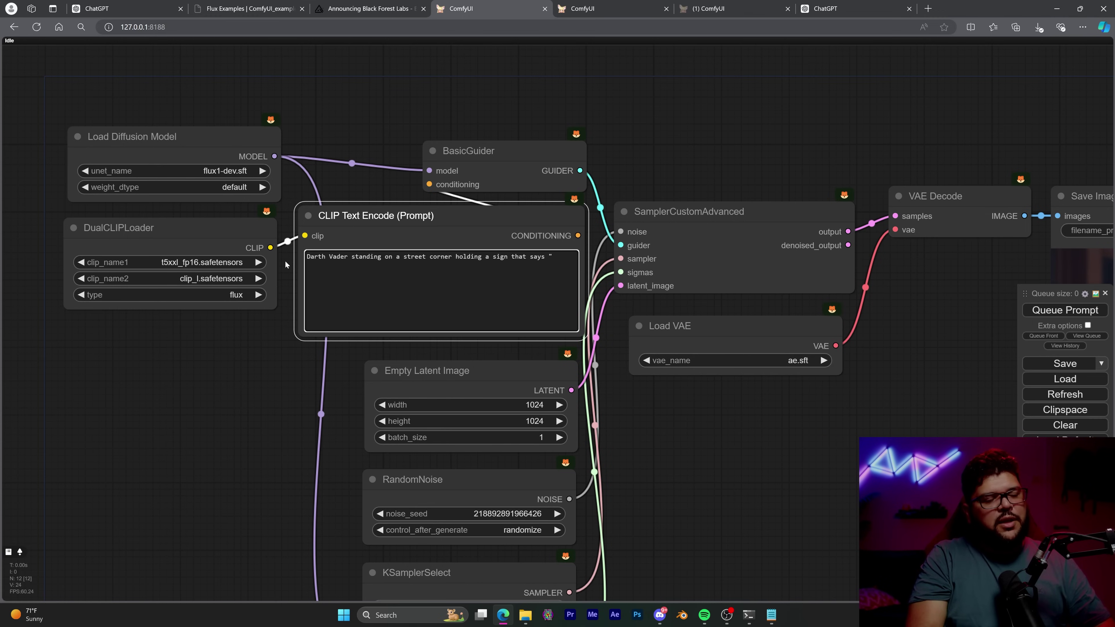
text(the end is n)
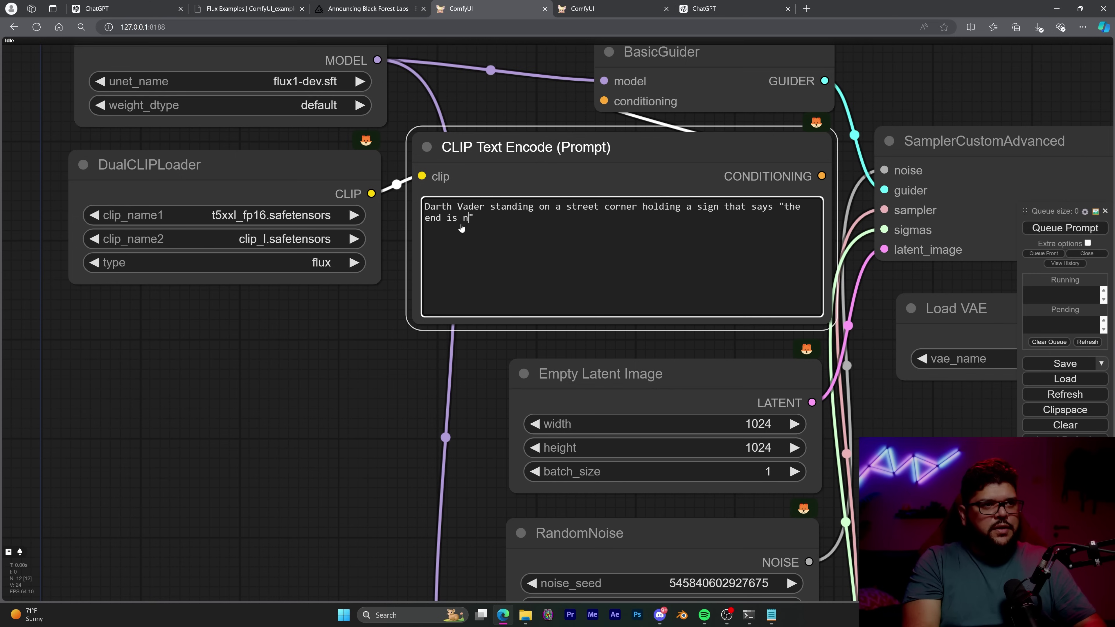
text(near)
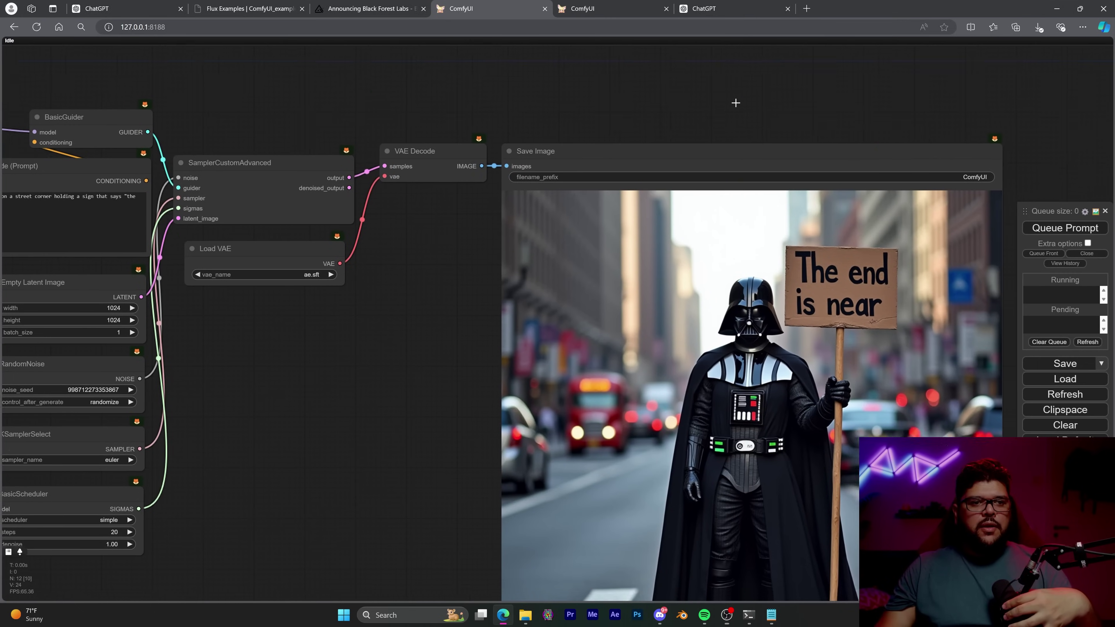
scroll(837, 340, up, 5)
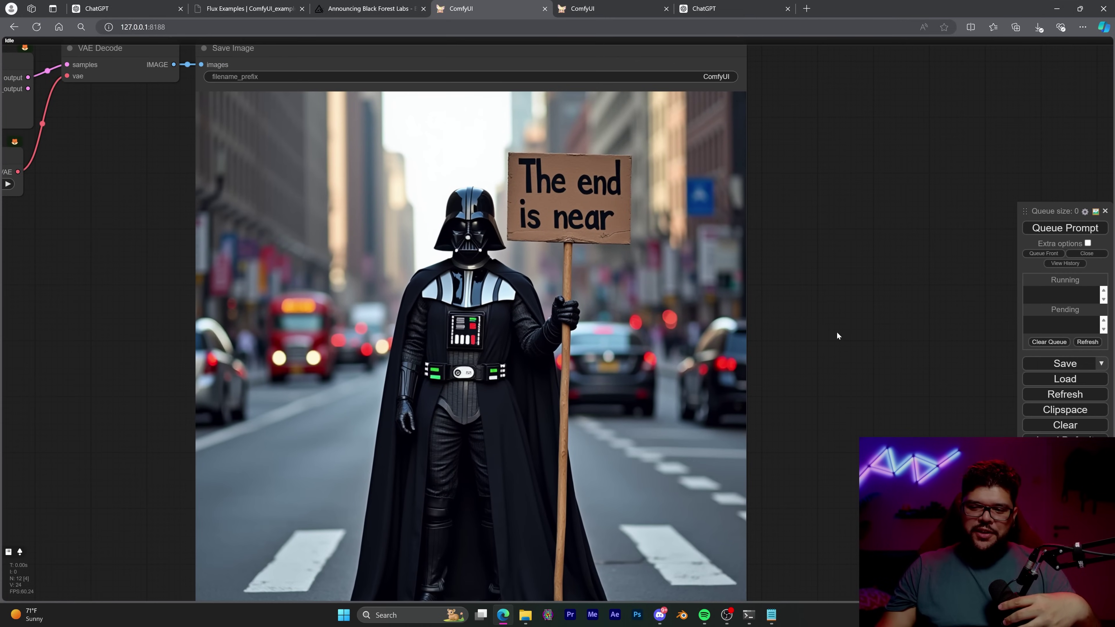
scroll(656, 341, up, 4)
scroll(593, 231, up, 5)
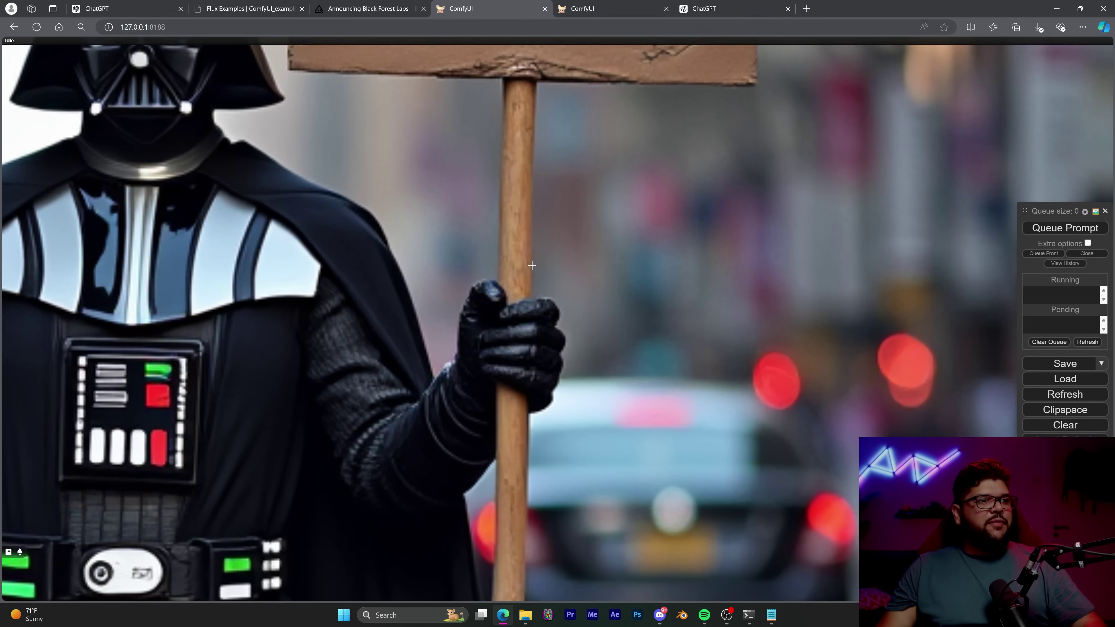
drag(269, 194, 771, 294)
scroll(773, 293, up, 8)
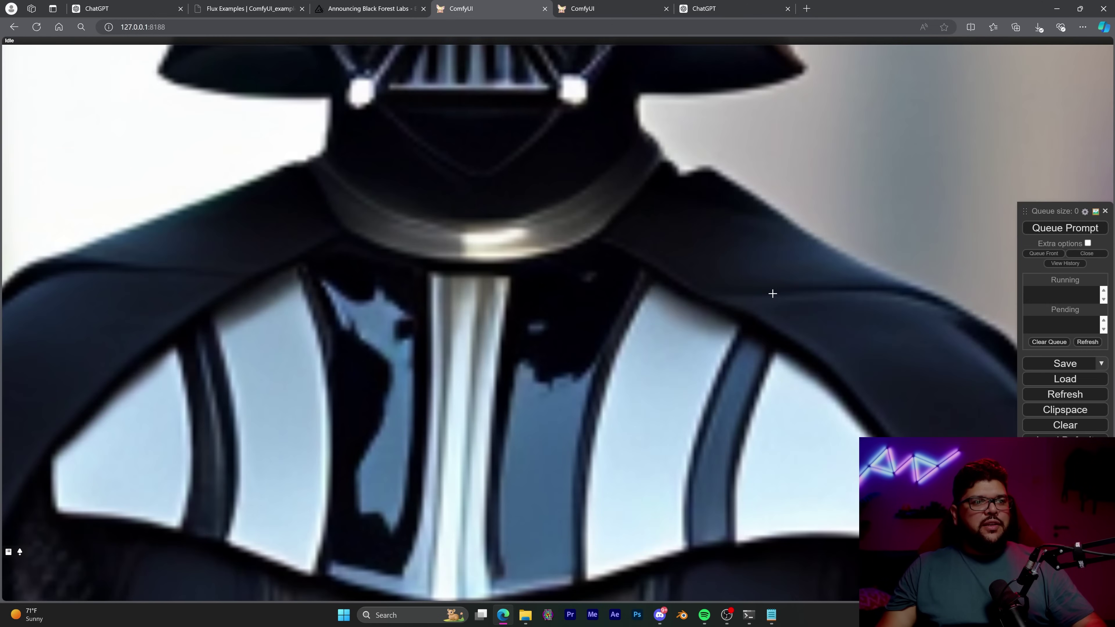
scroll(759, 257, down, 8)
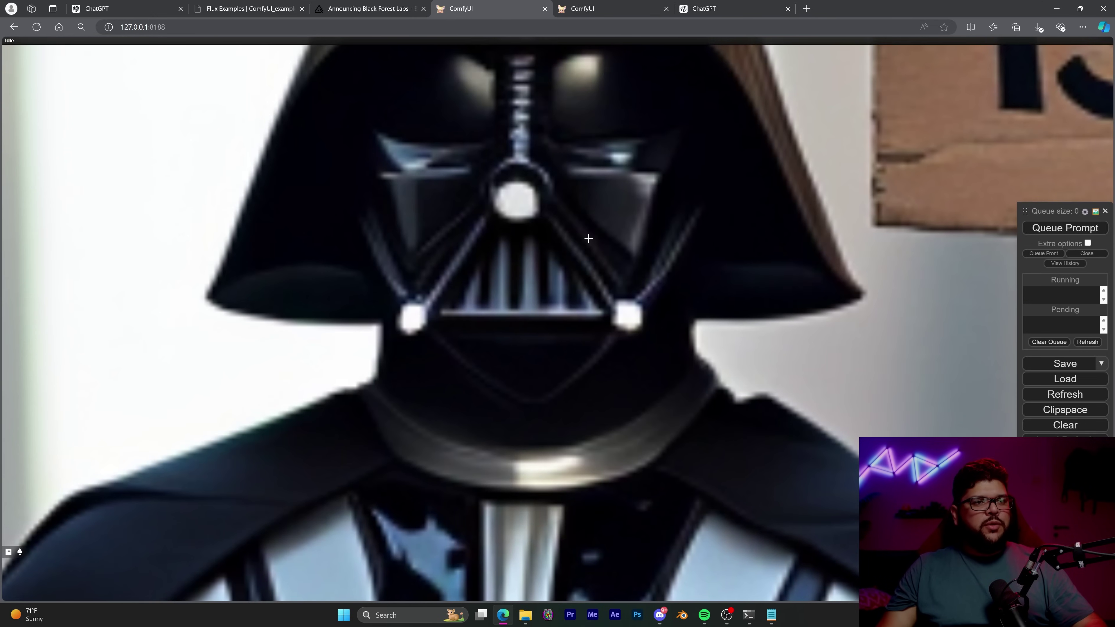
scroll(593, 254, down, 5)
scroll(638, 360, up, 10)
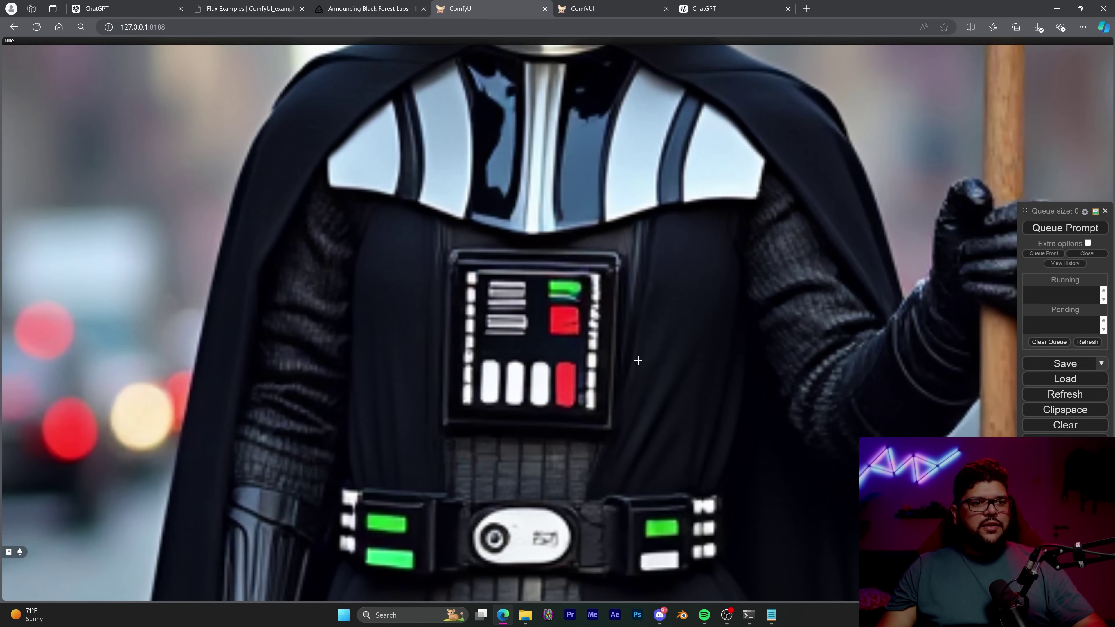
drag(638, 360, 263, 598)
drag(549, 197, 549, 365)
drag(548, 132, 550, 520)
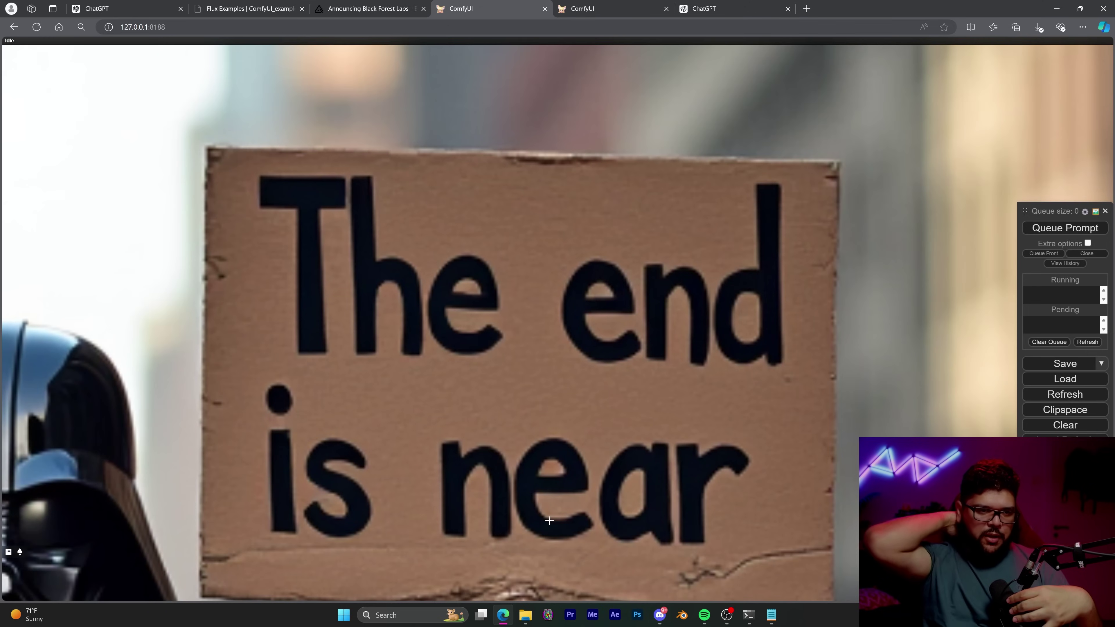
scroll(549, 521, down, 10)
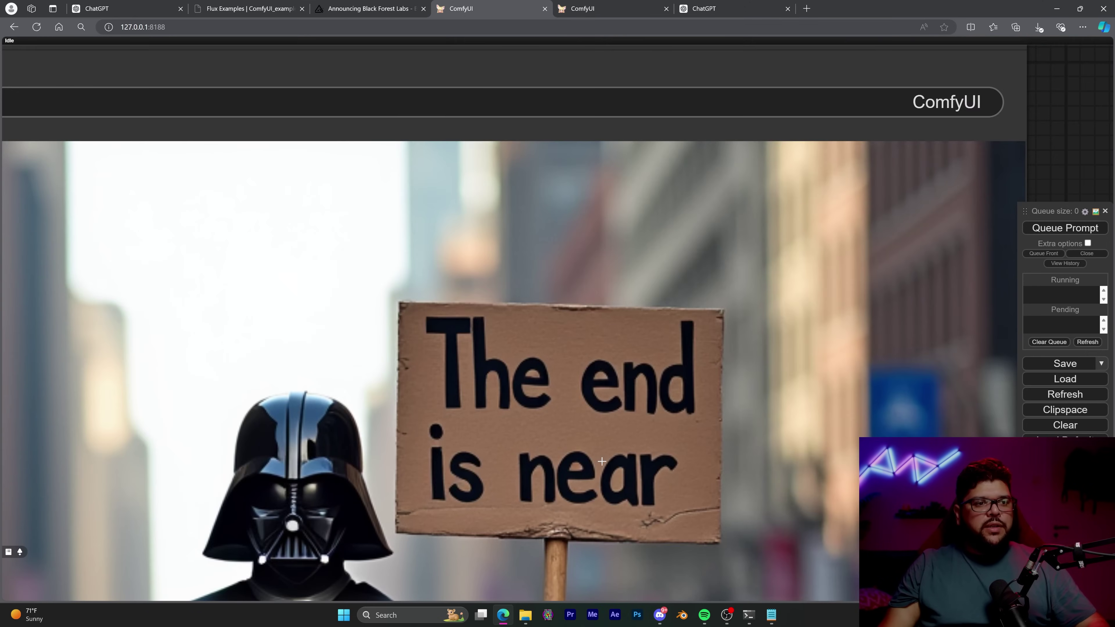
scroll(621, 461, down, 6)
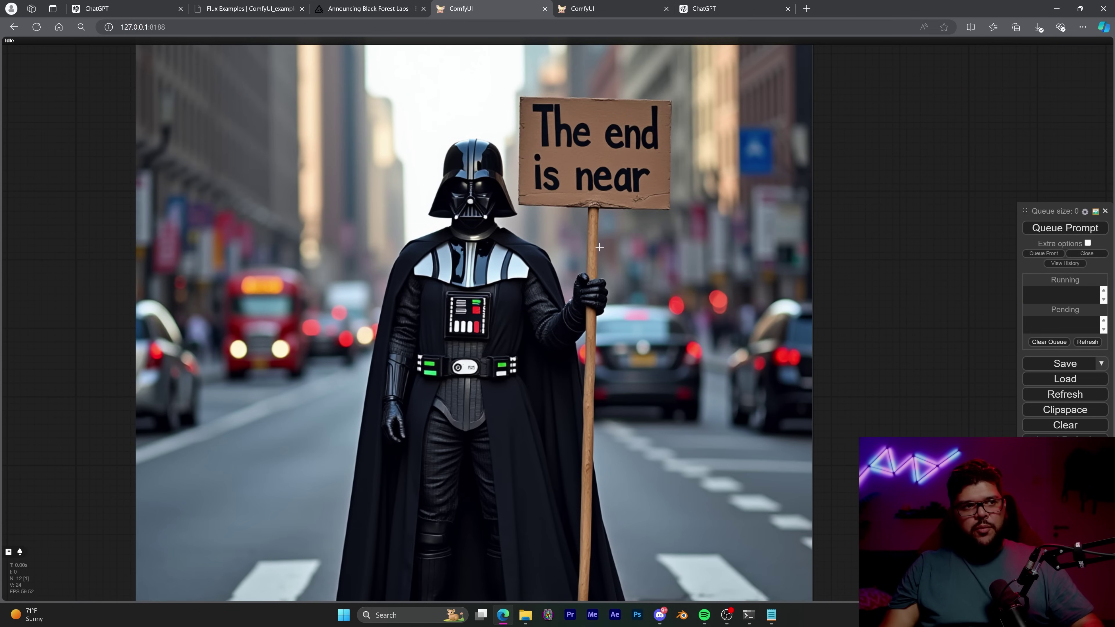
scroll(598, 240, down, 3)
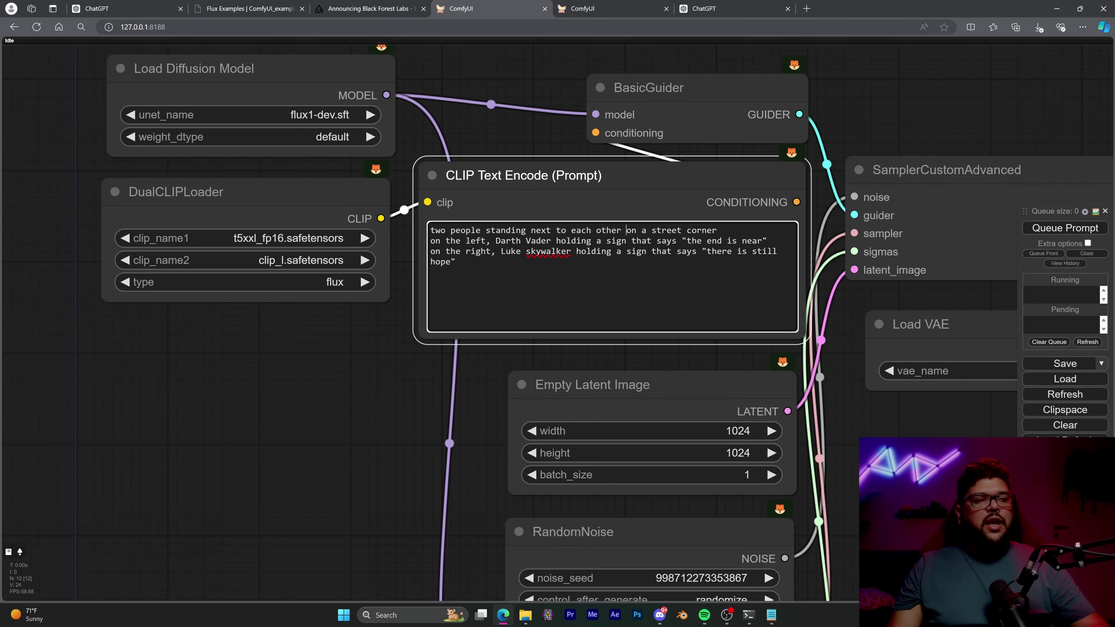
Correct 'skywalker' to 'Skywalker' in the prompt and queue the two-character image
double_click(549, 251)
text(Skywalker)
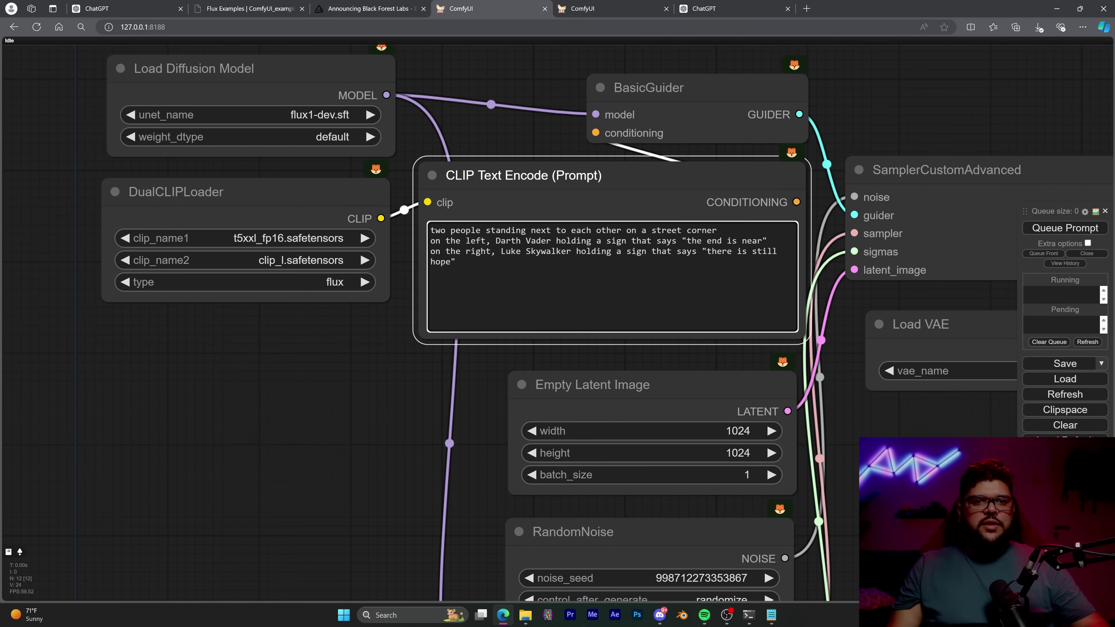
click(1065, 228)
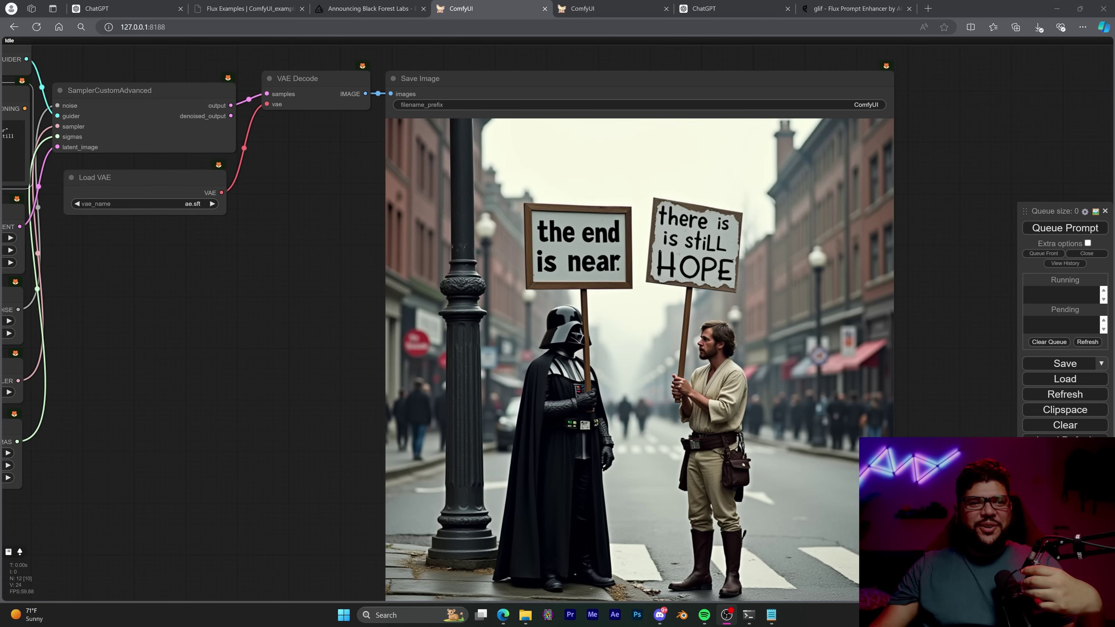
Inspect the Vader and Luke sign render, then bring up glif's Flux Prompt Enhancer page
scroll(824, 276, up, 4)
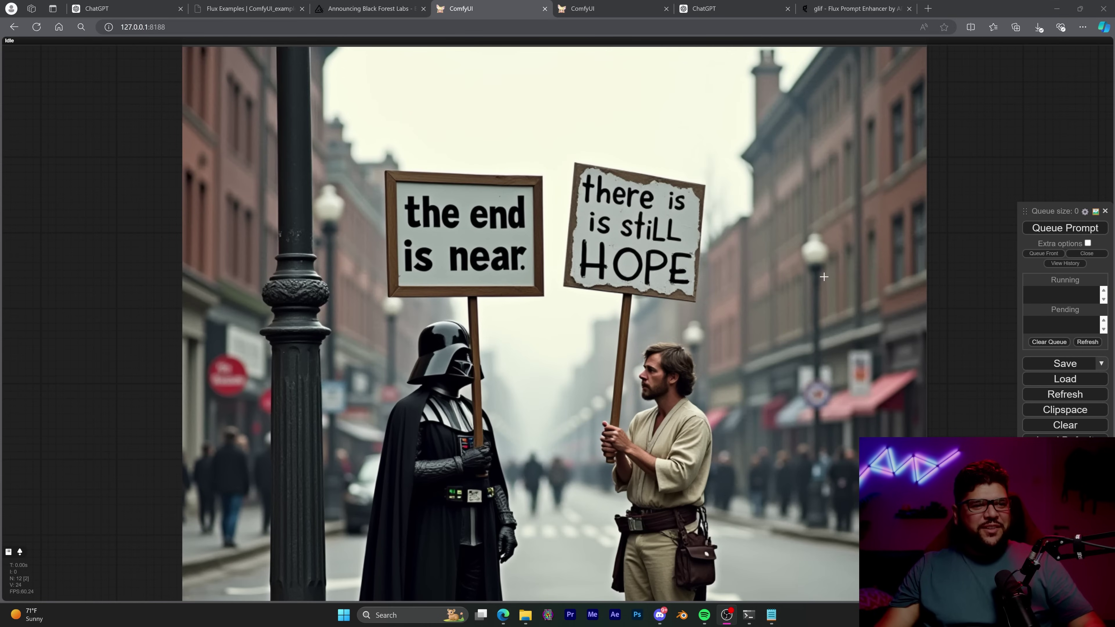
drag(682, 330, 782, 365)
scroll(834, 426, up, 3)
scroll(606, 375, down, 2)
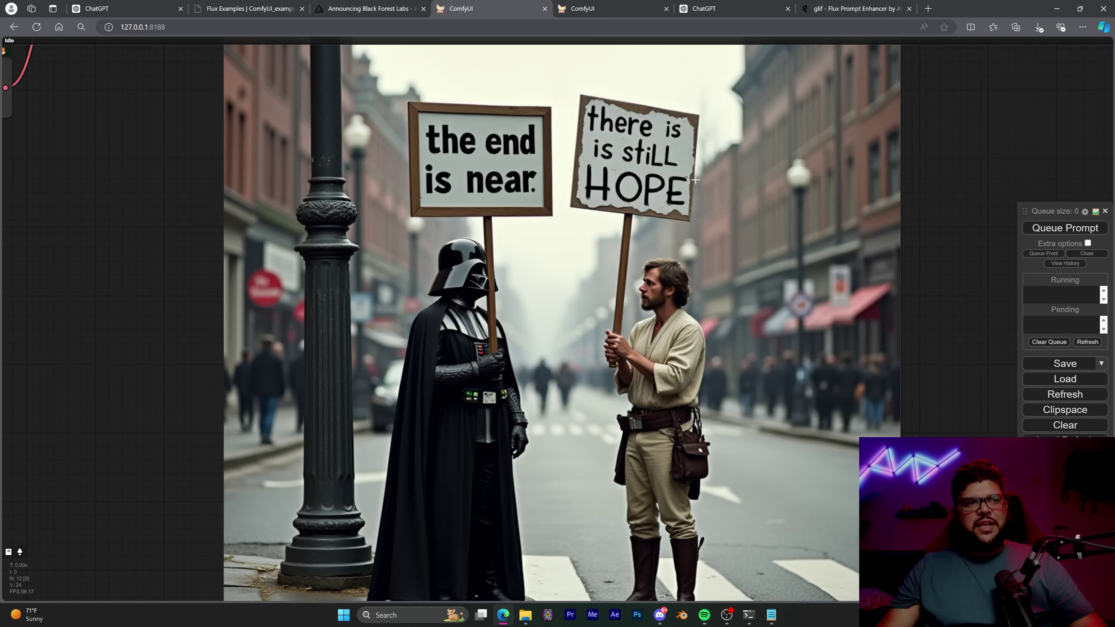
scroll(679, 293, down, 2)
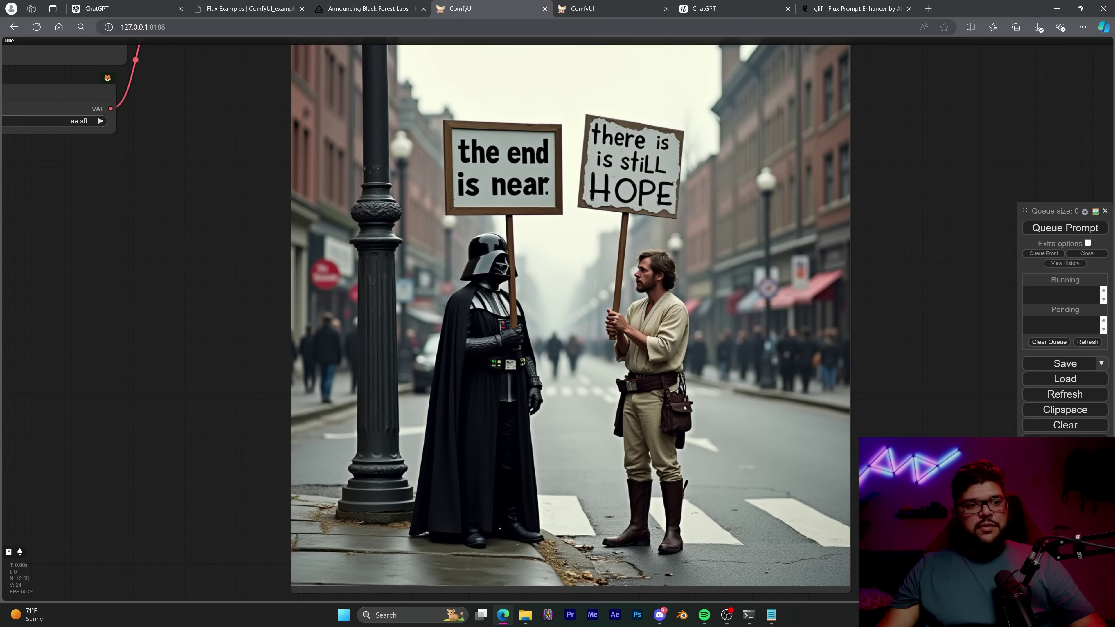
drag(66, 264, 527, 257)
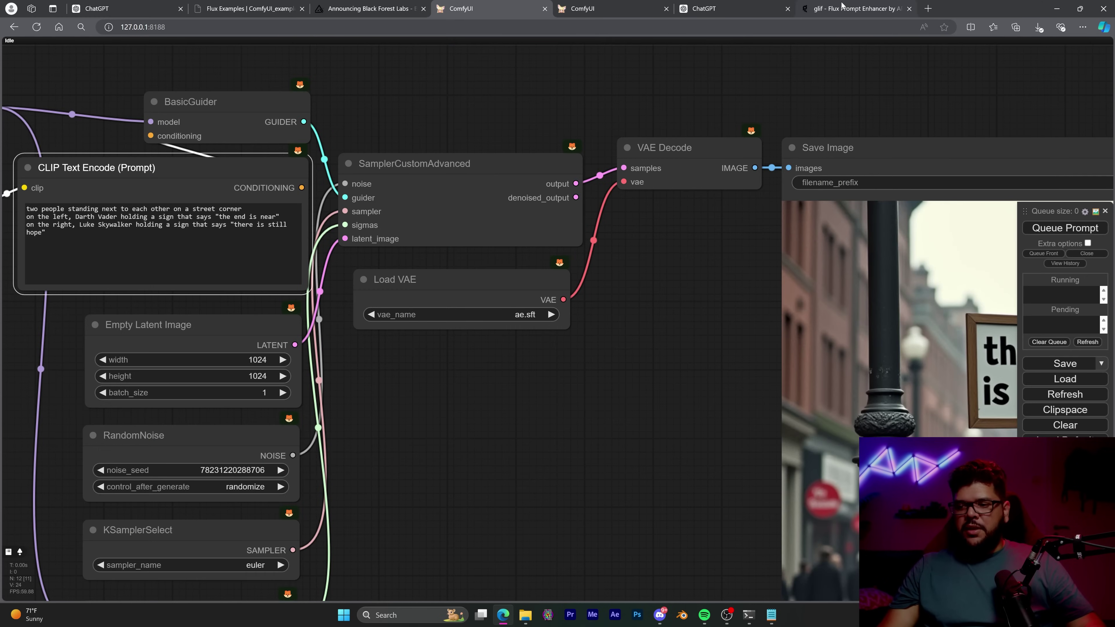
click(842, 7)
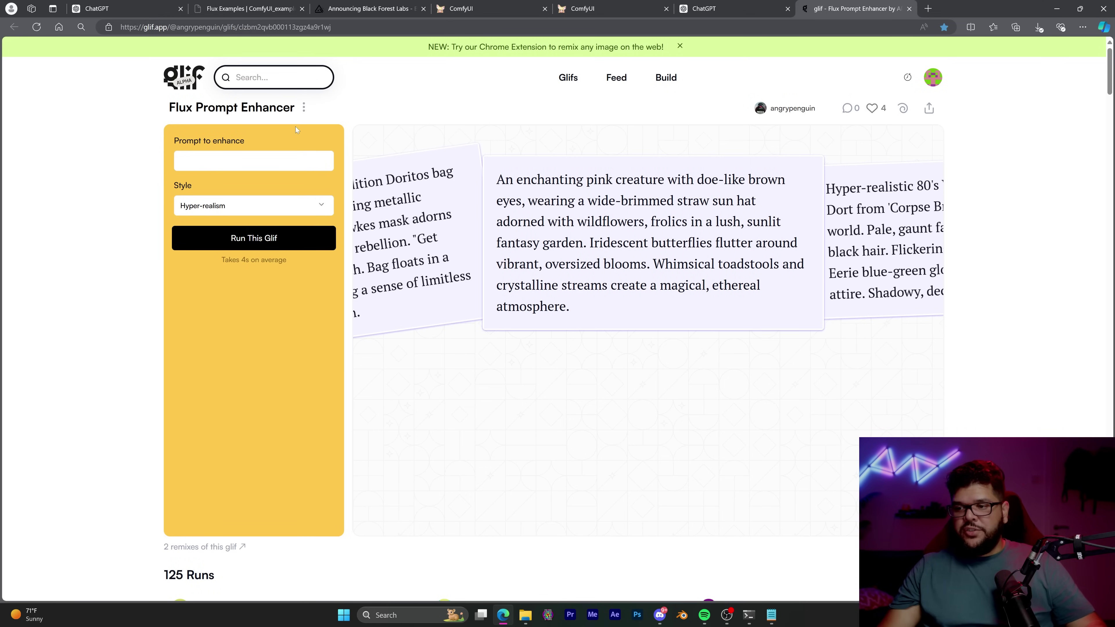
Enhance the idea 'the hulk driving a convertable' in glif using the Manga style
click(283, 169)
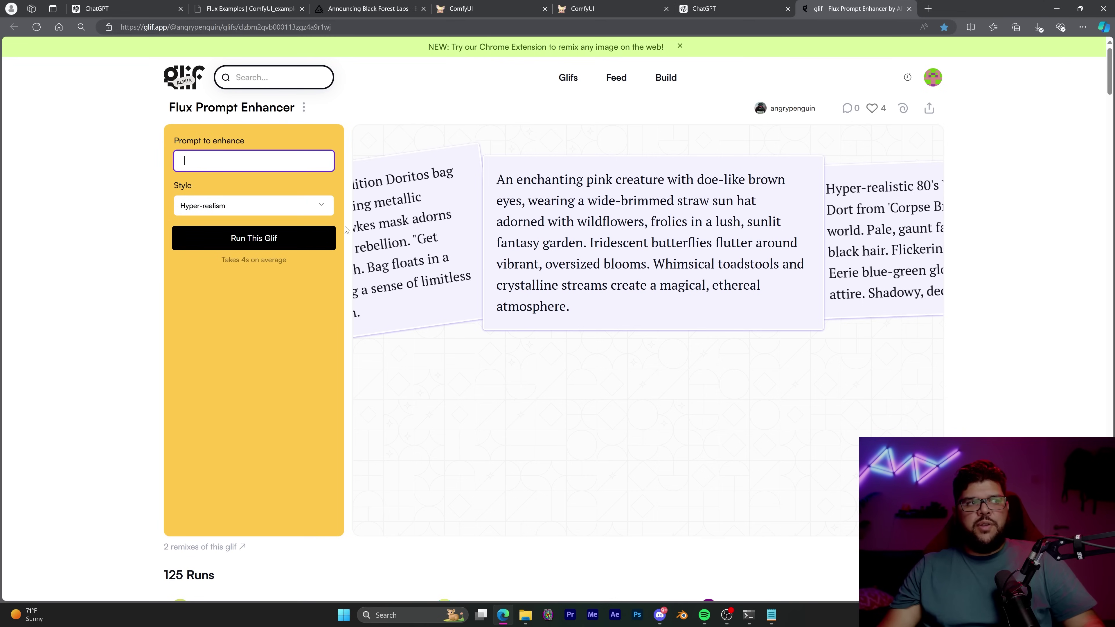
click(221, 211)
click(220, 161)
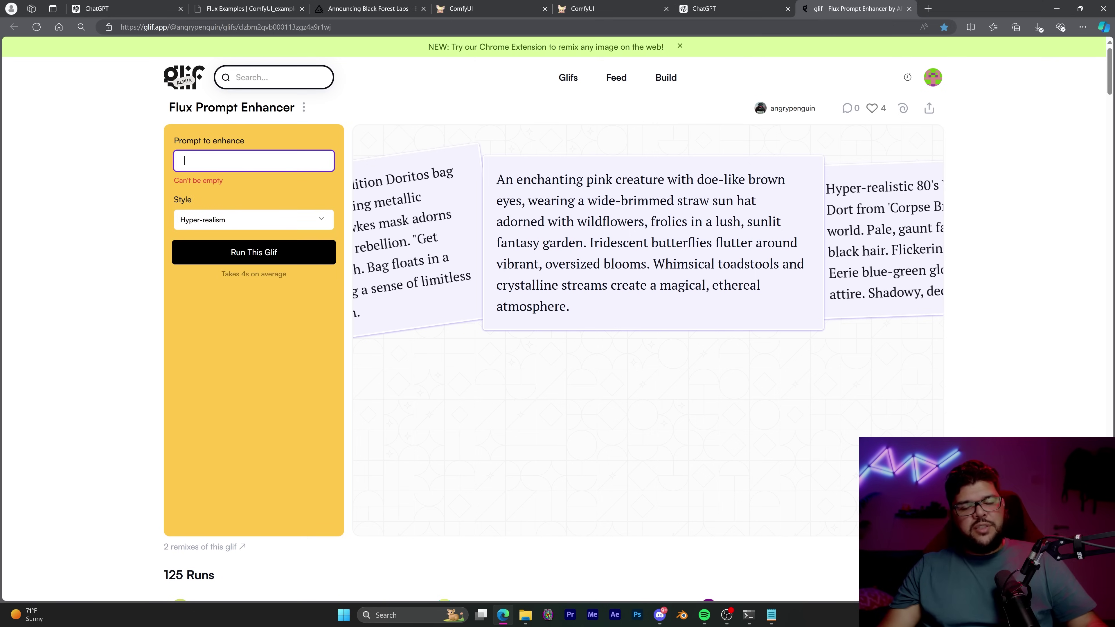
text(th)
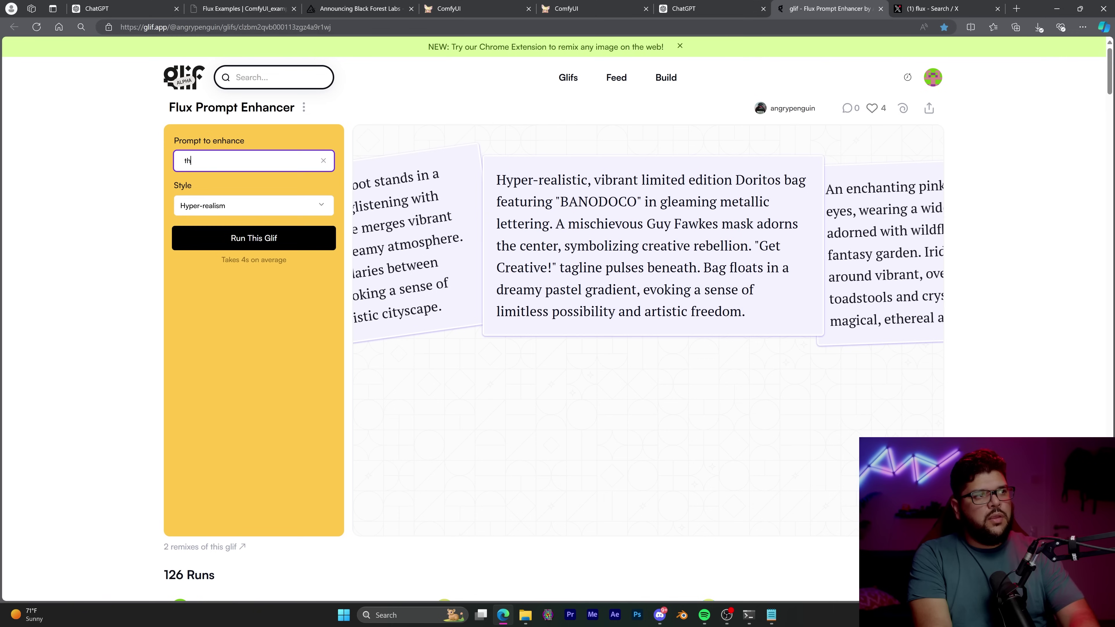
text(e hulk drivin)
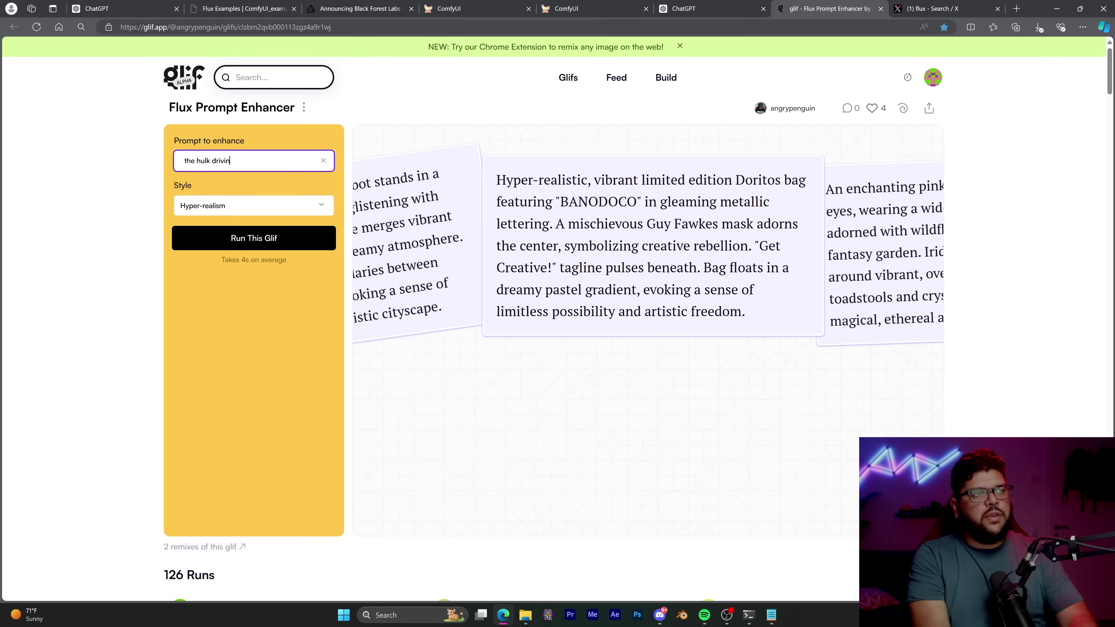
text(g a convertable)
click(254, 206)
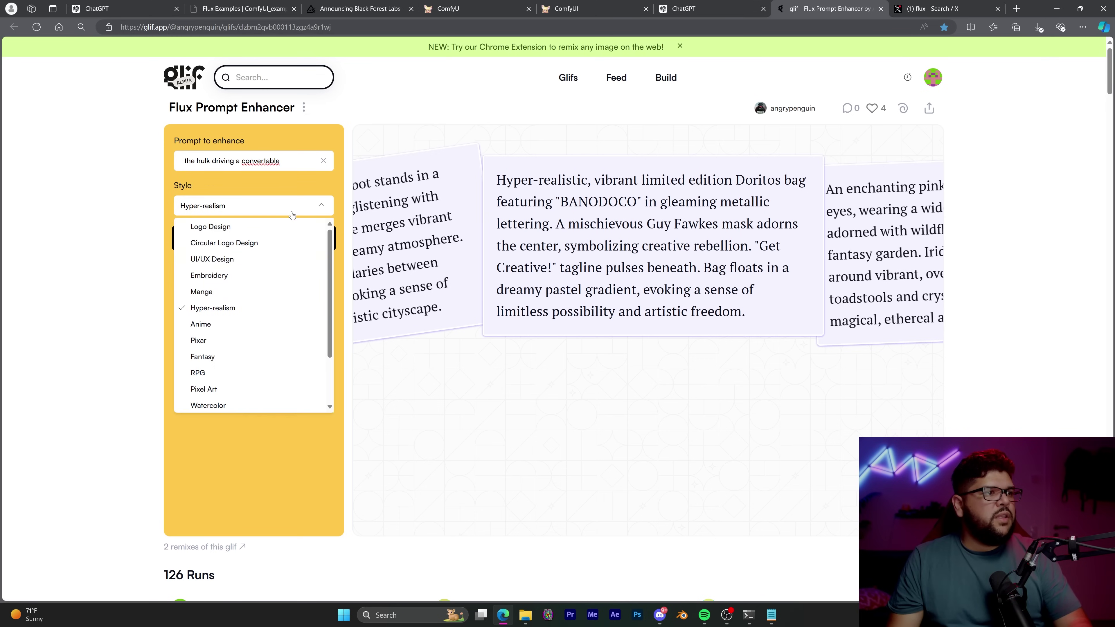
click(258, 299)
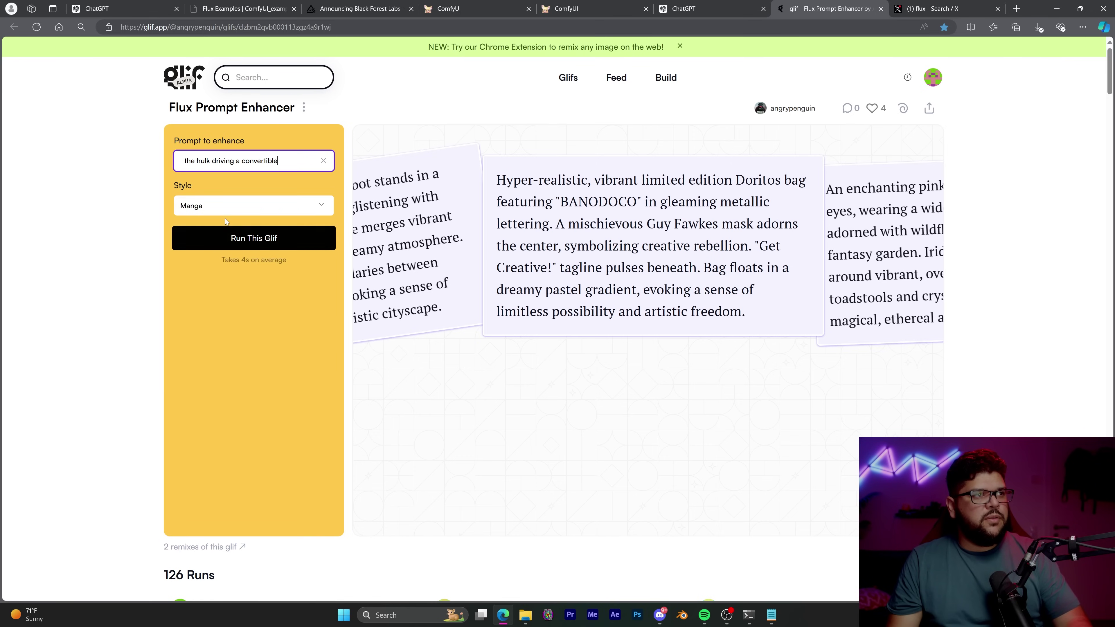
click(263, 241)
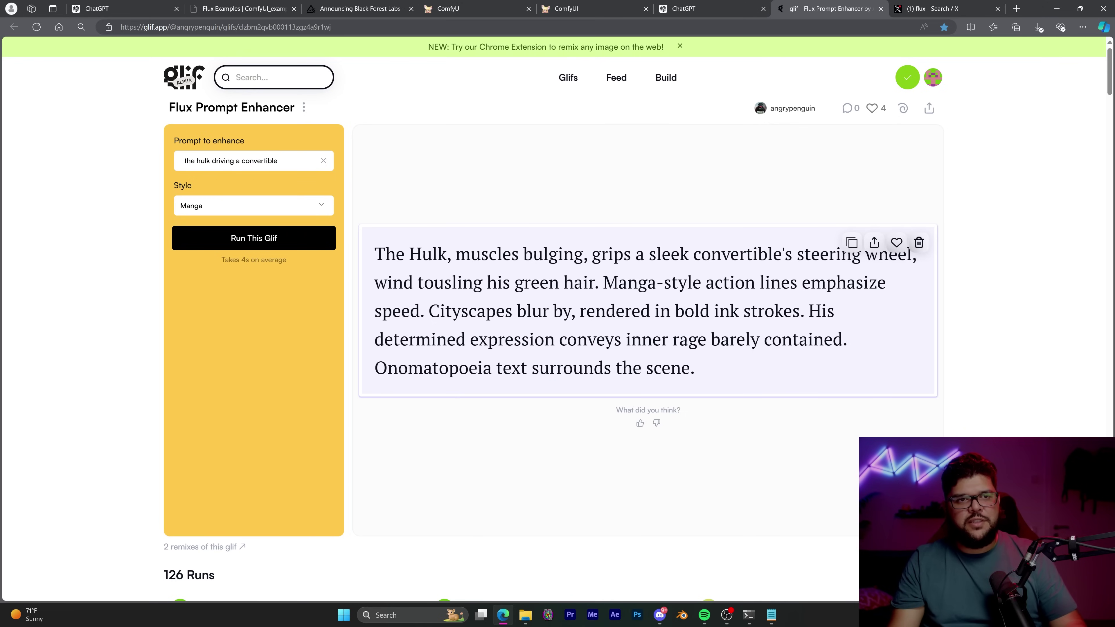
Copy glif's enhanced Manga prompt into ComfyUI, replacing the existing prompt text
click(852, 244)
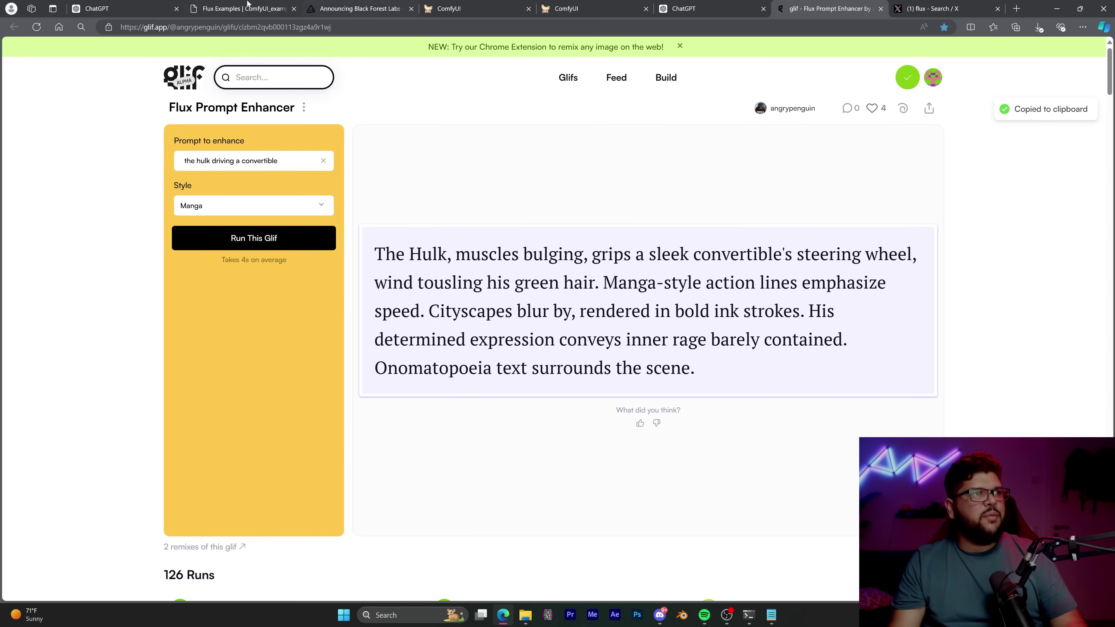
click(449, 9)
key(ctrl+a)
key(ctrl+v)
drag(787, 480, 580, 408)
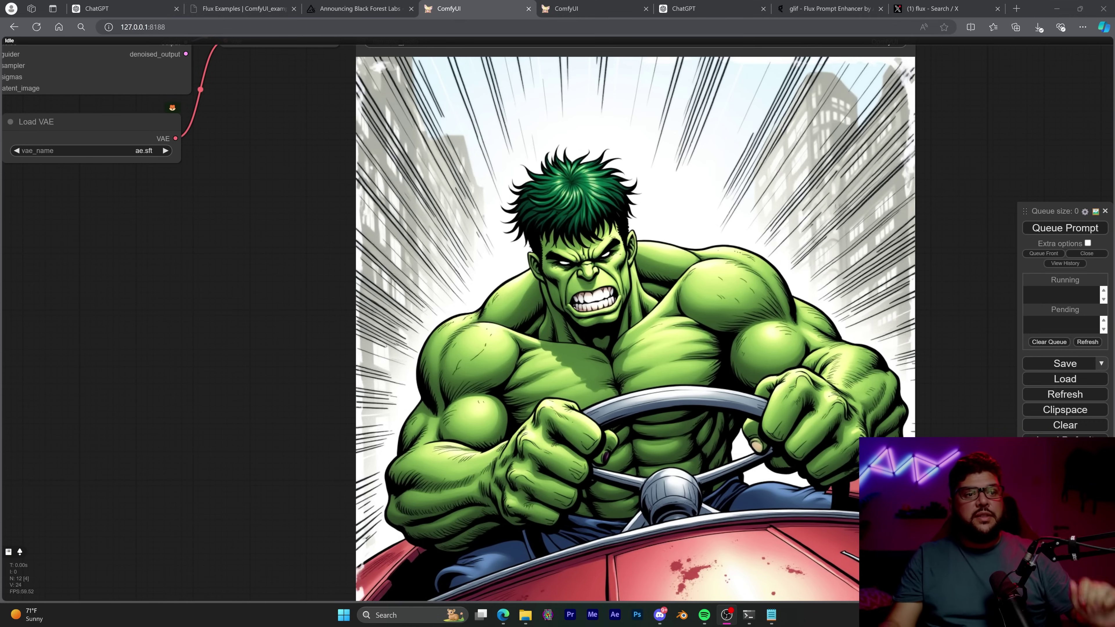
Zoom in on the manga Hulk preview in Save Image, then switch to X's 'flux' search results
scroll(746, 227, up, 9)
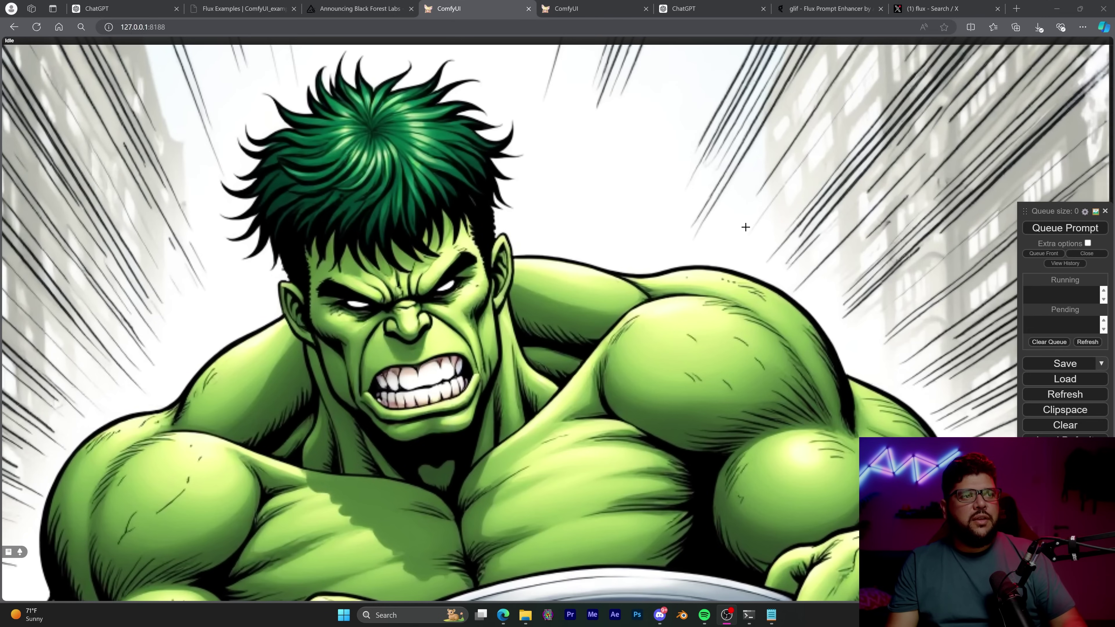
scroll(746, 227, down, 8)
scroll(612, 238, down, 6)
scroll(734, 298, up, 7)
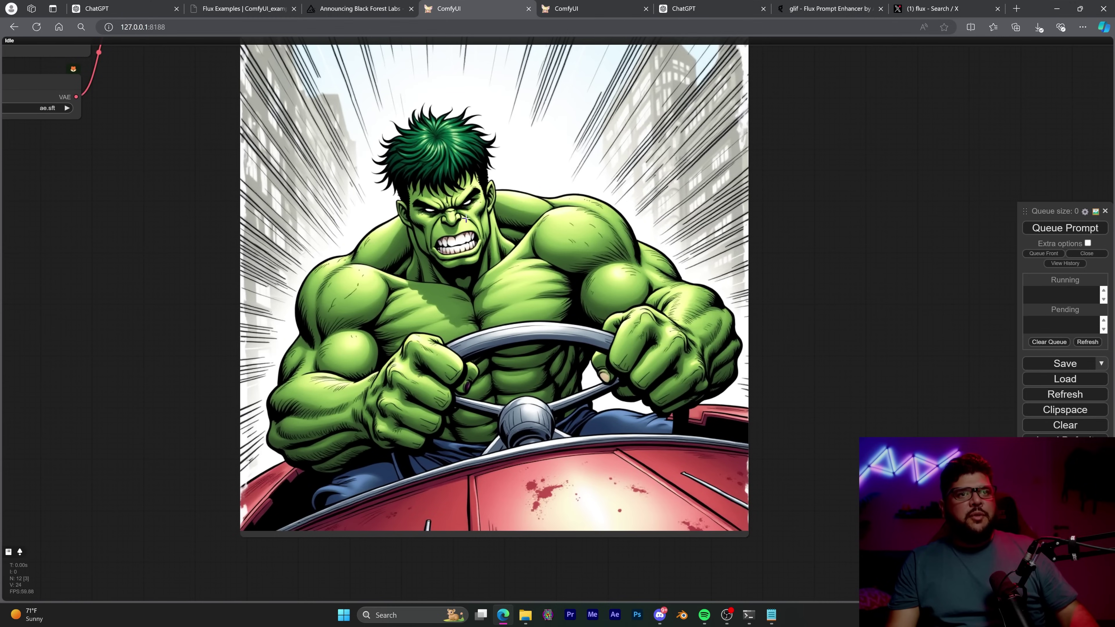
click(946, 14)
scroll(378, 228, up, 5)
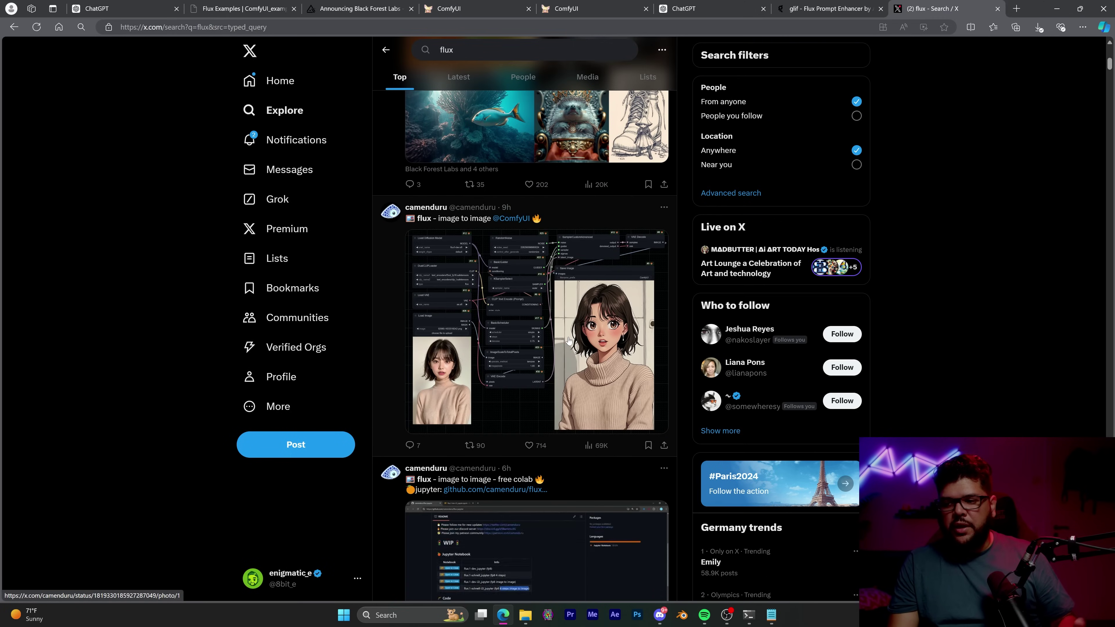
Browse the X flux feed and open the image-to-image workflow picture full size
scroll(568, 340, down, 1)
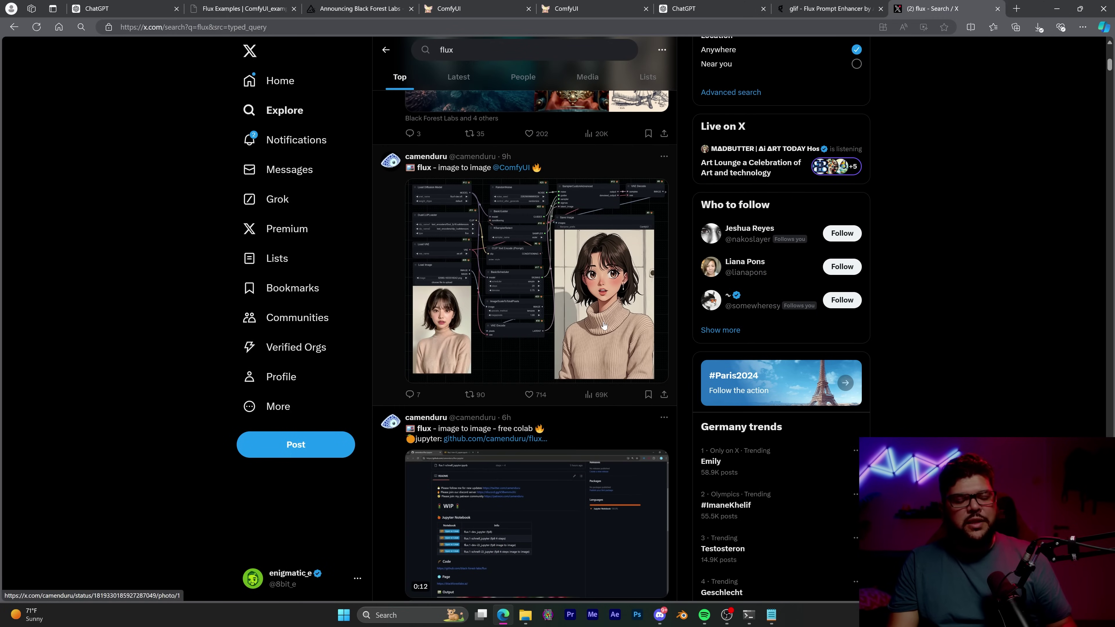
scroll(604, 325, up, 1)
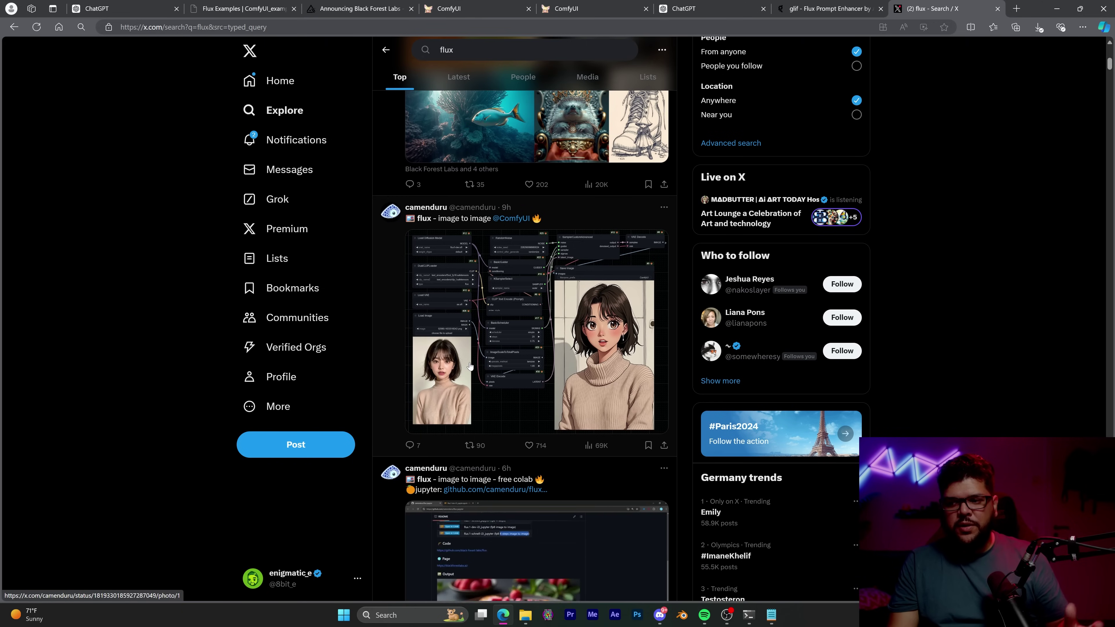
click(482, 270)
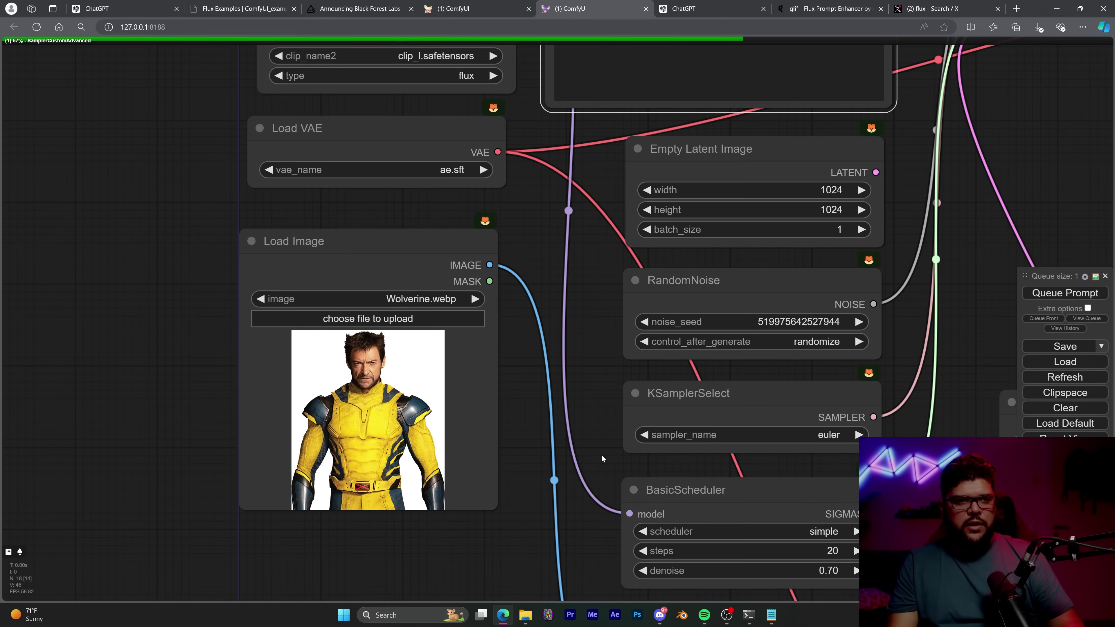
Zoom in on the Save Image preview to inspect the anime Wolverine in yellow-and-grey costume
scroll(601, 454, down, 3)
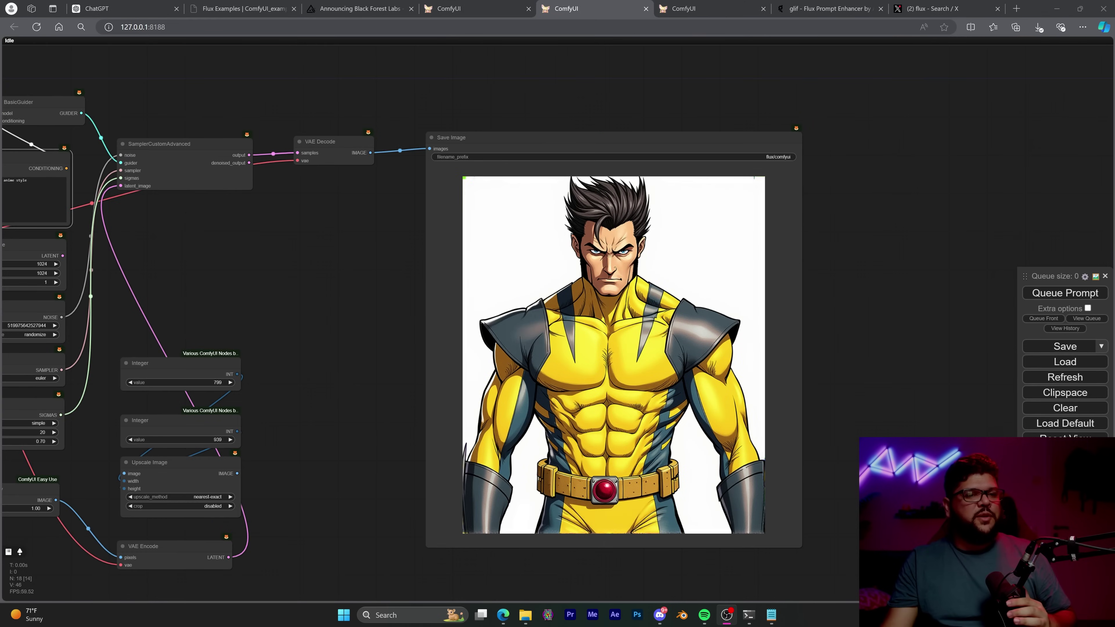
scroll(612, 396, up, 10)
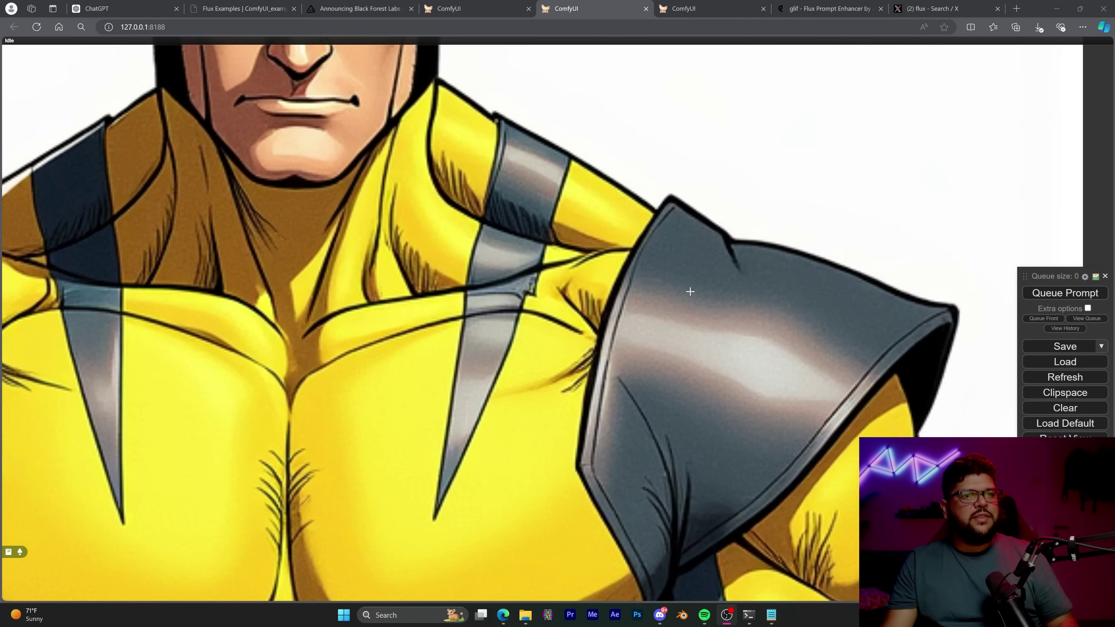
scroll(653, 290, down, 3)
scroll(666, 326, up, 8)
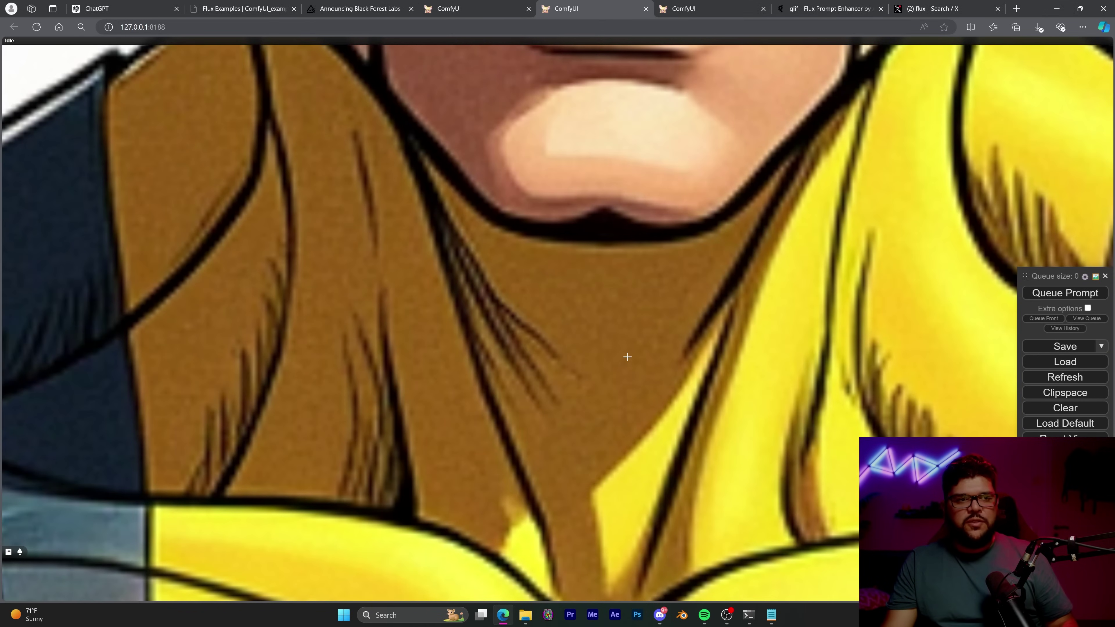
scroll(627, 359, down, 8)
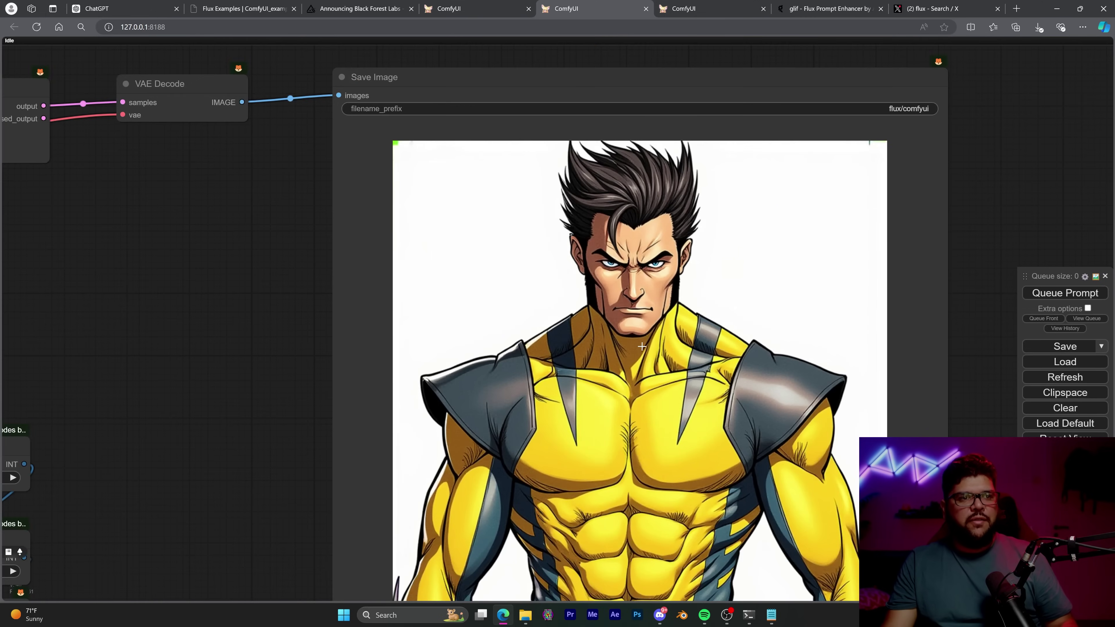
scroll(642, 347, down, 1)
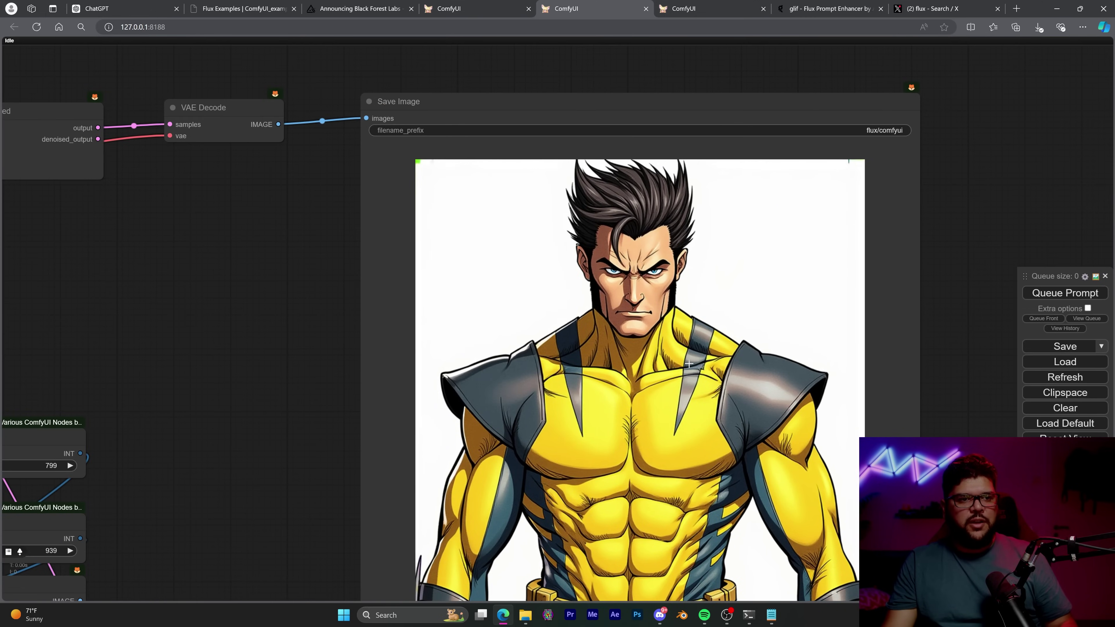
scroll(689, 364, up, 20)
scroll(689, 363, down, 5)
scroll(690, 363, down, 10)
scroll(380, 295, up, 5)
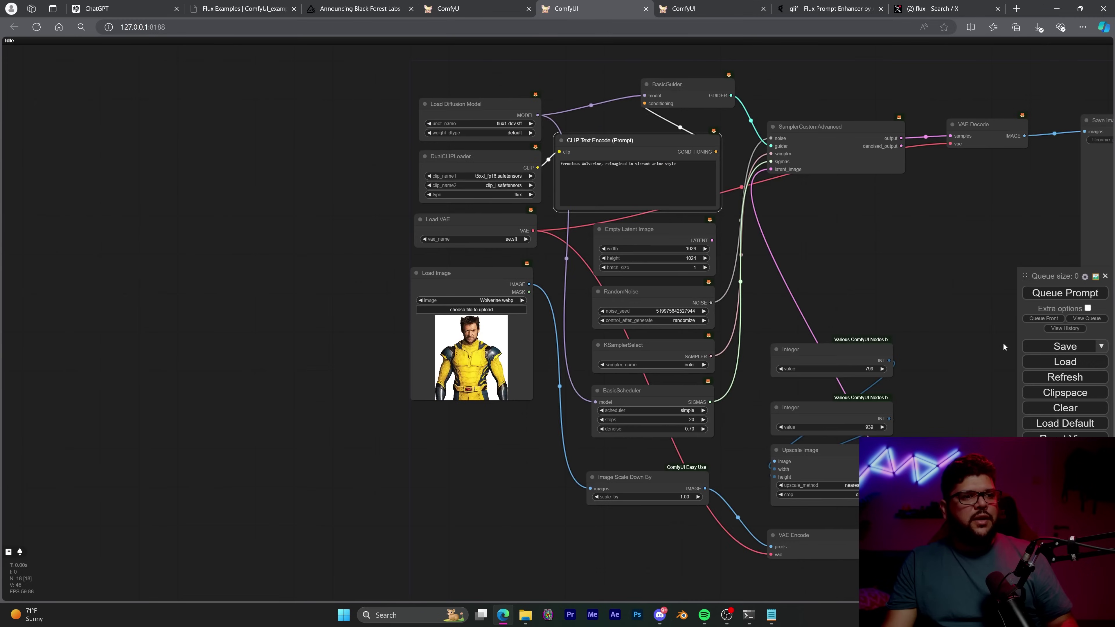
drag(380, 295, 845, 312)
scroll(598, 394, up, 4)
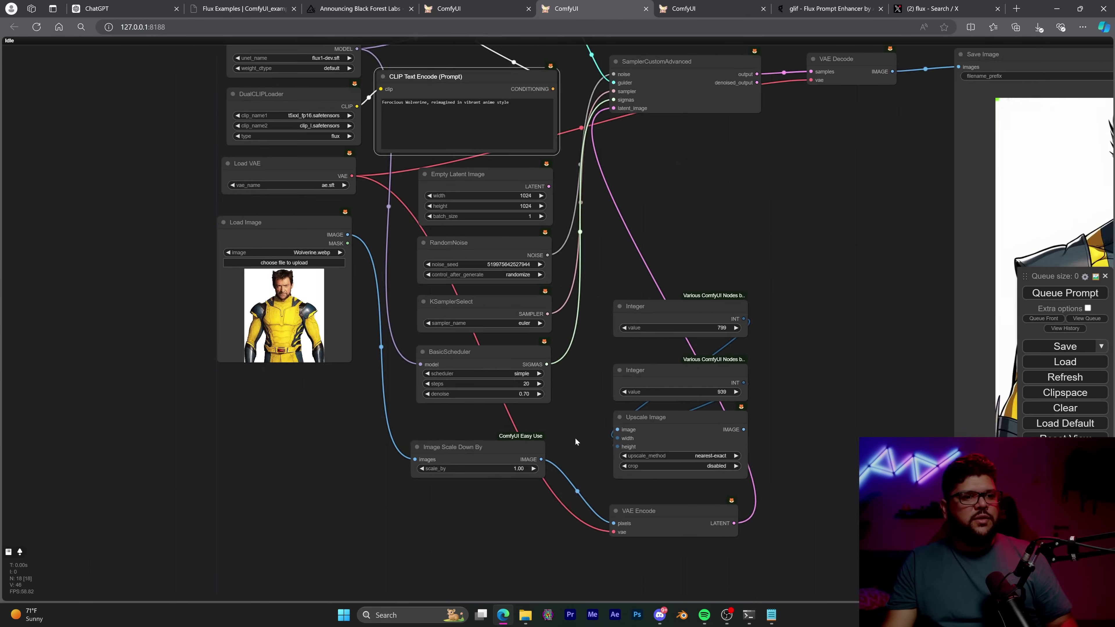
scroll(564, 384, down, 1)
scroll(732, 435, up, 5)
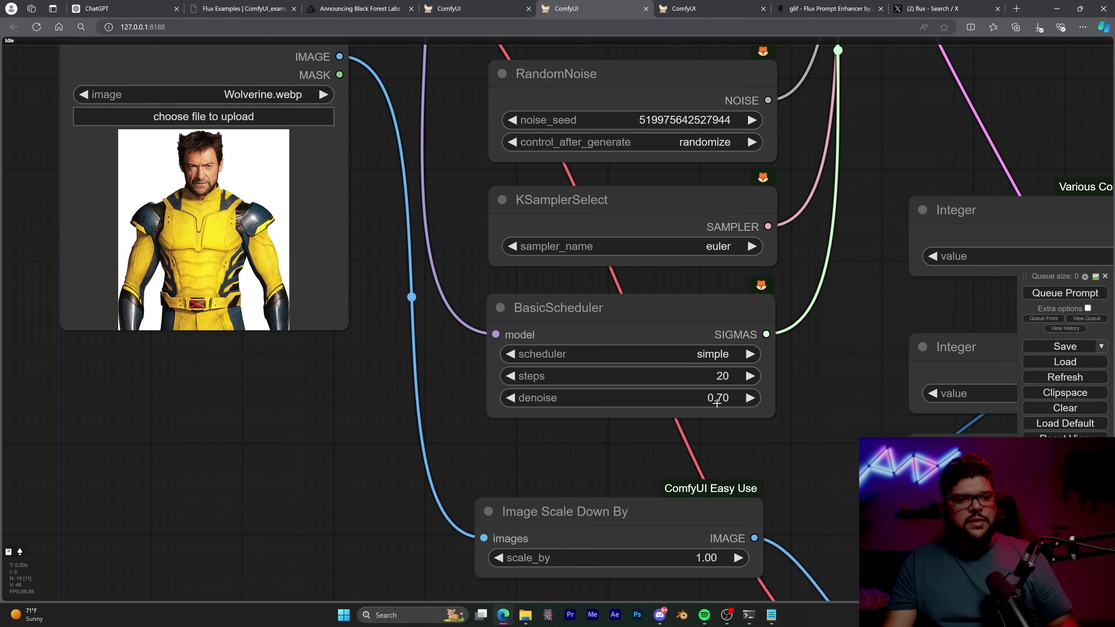
scroll(493, 355, down, 2)
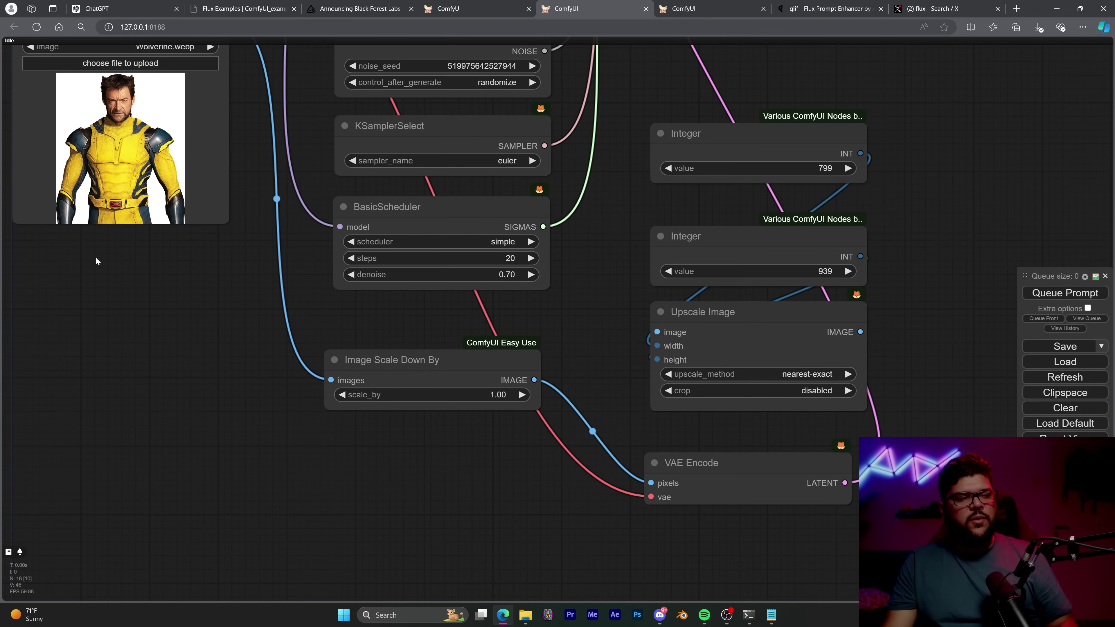
drag(267, 193, 492, 264)
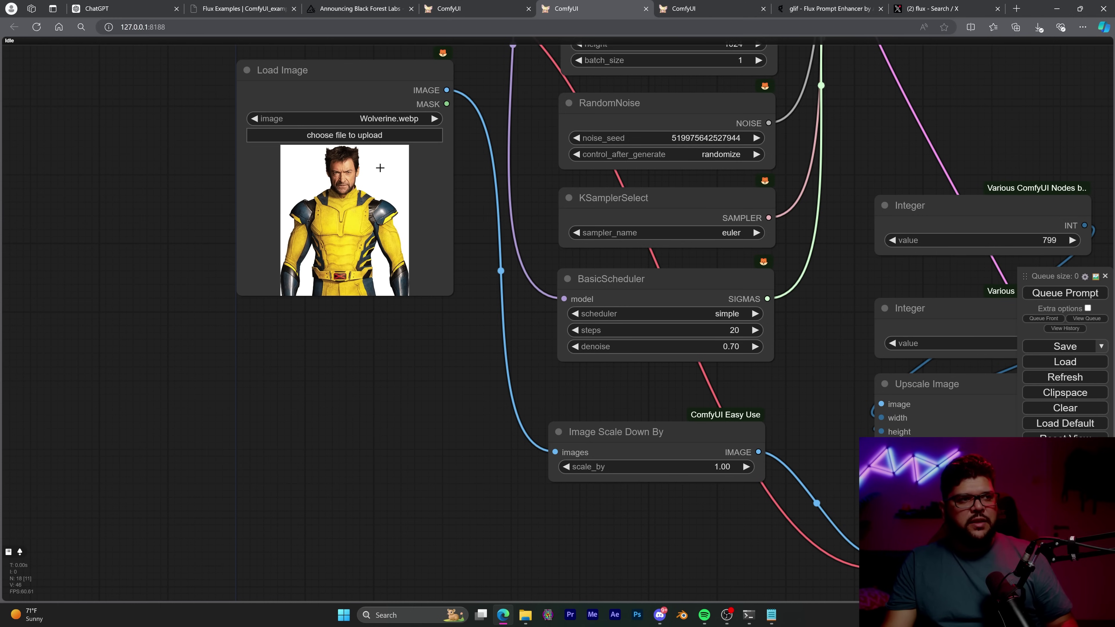
drag(461, 311, 273, 240)
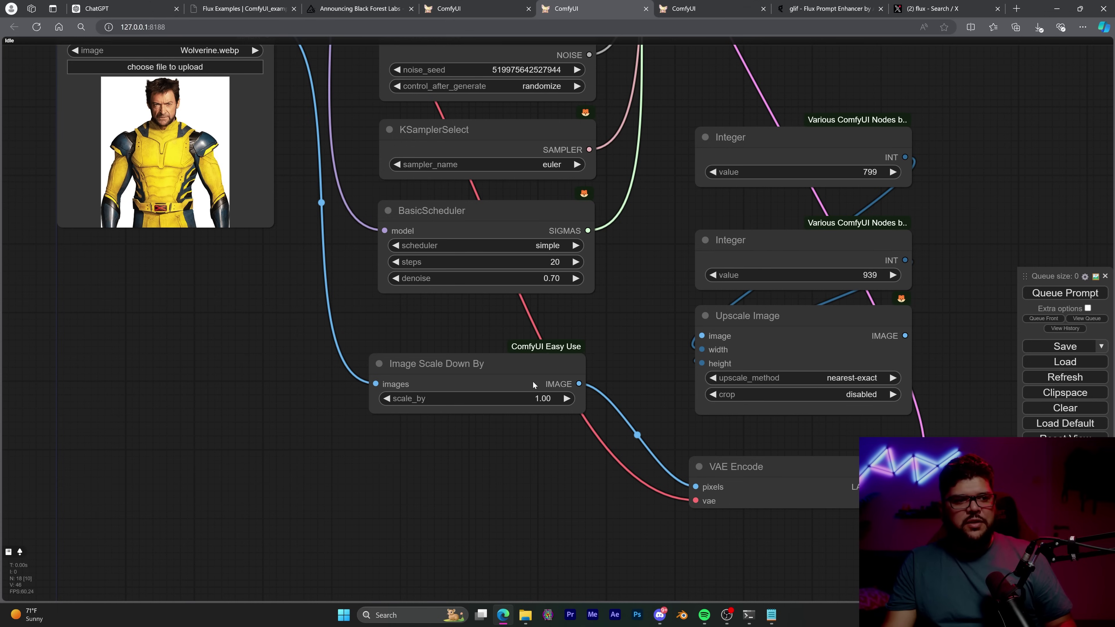
drag(546, 399, 530, 398)
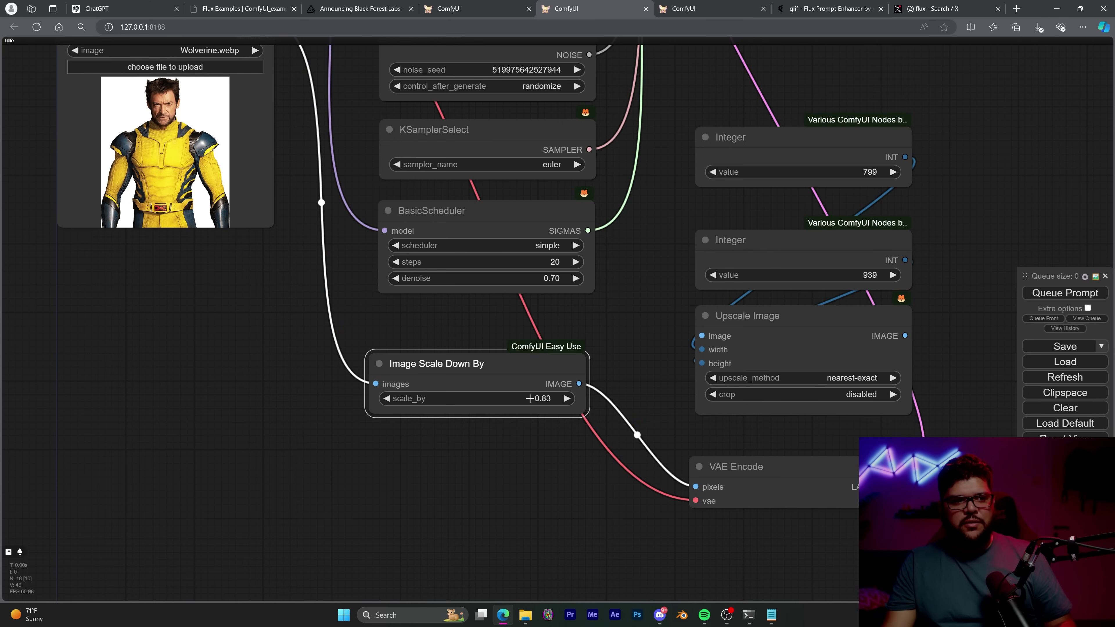
click(546, 400)
text(1)
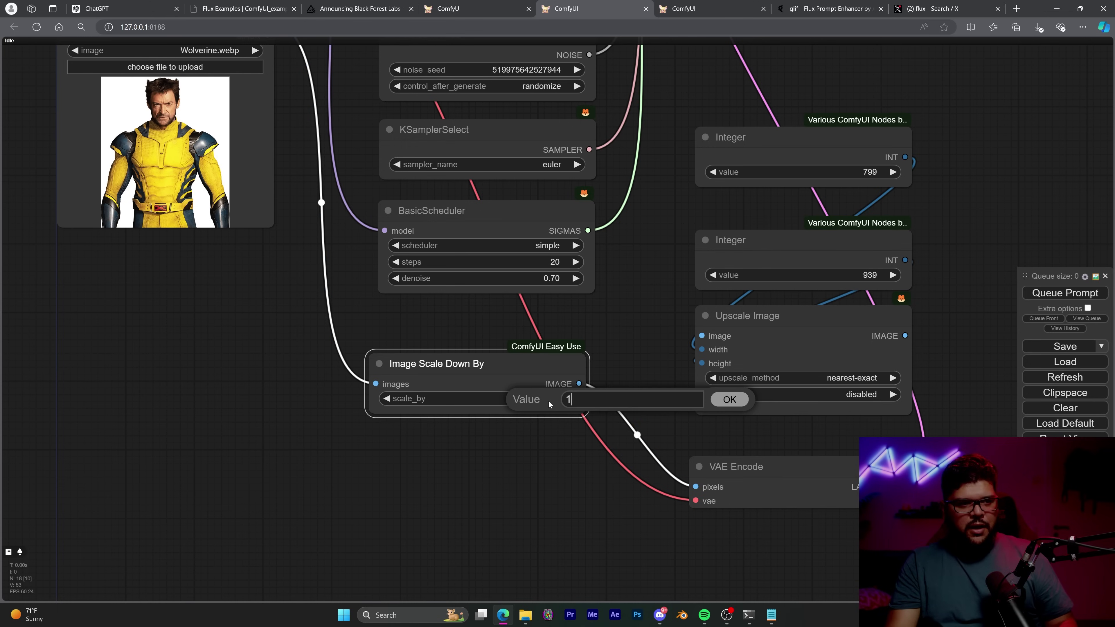
click(728, 399)
scroll(527, 395, down, 5)
scroll(480, 365, up, 3)
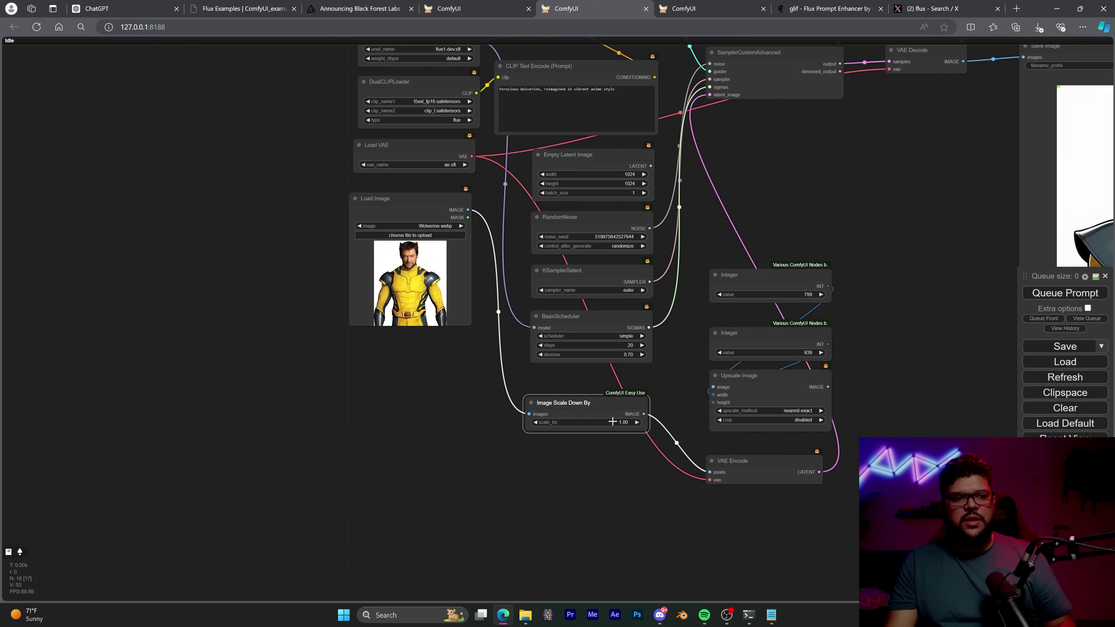
scroll(651, 402, down, 1)
drag(651, 402, 550, 395)
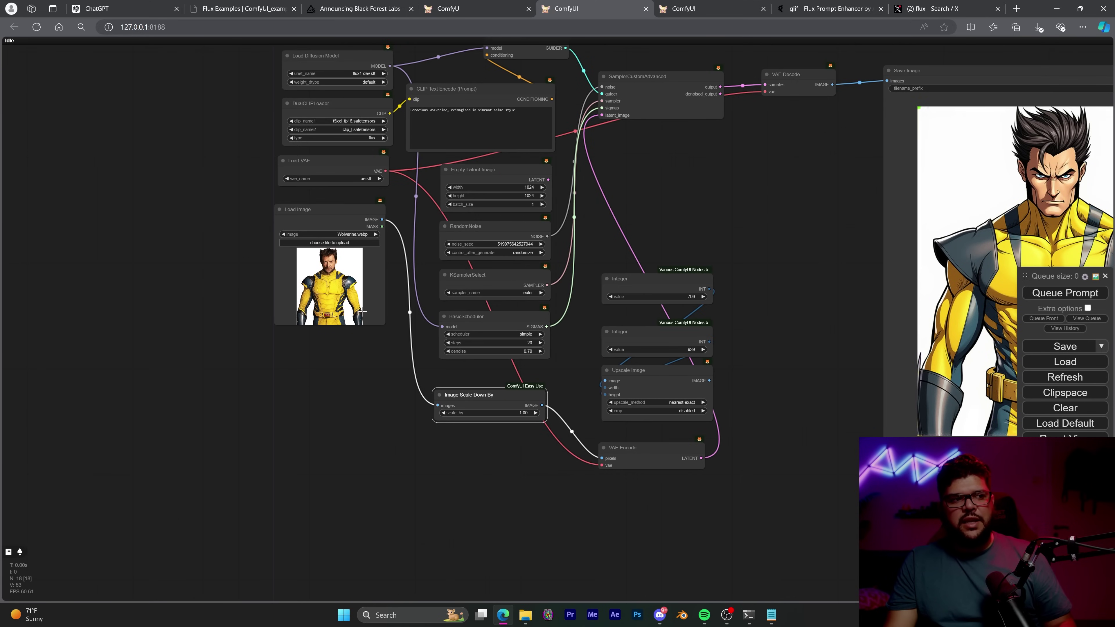
drag(1102, 279, 691, 281)
drag(270, 245, 542, 442)
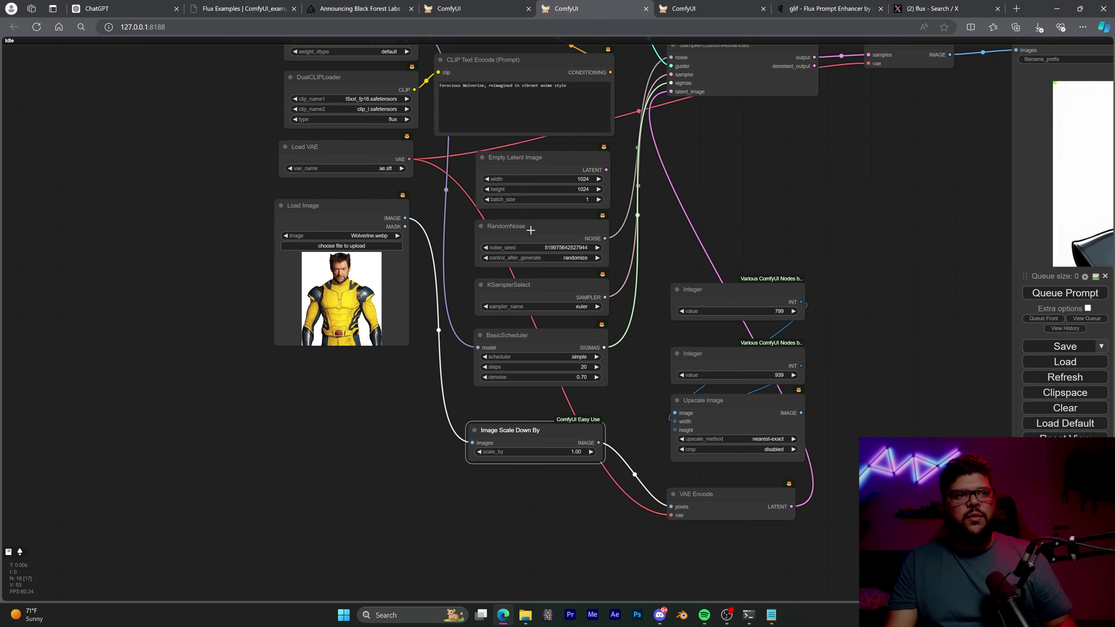
scroll(746, 369, up, 4)
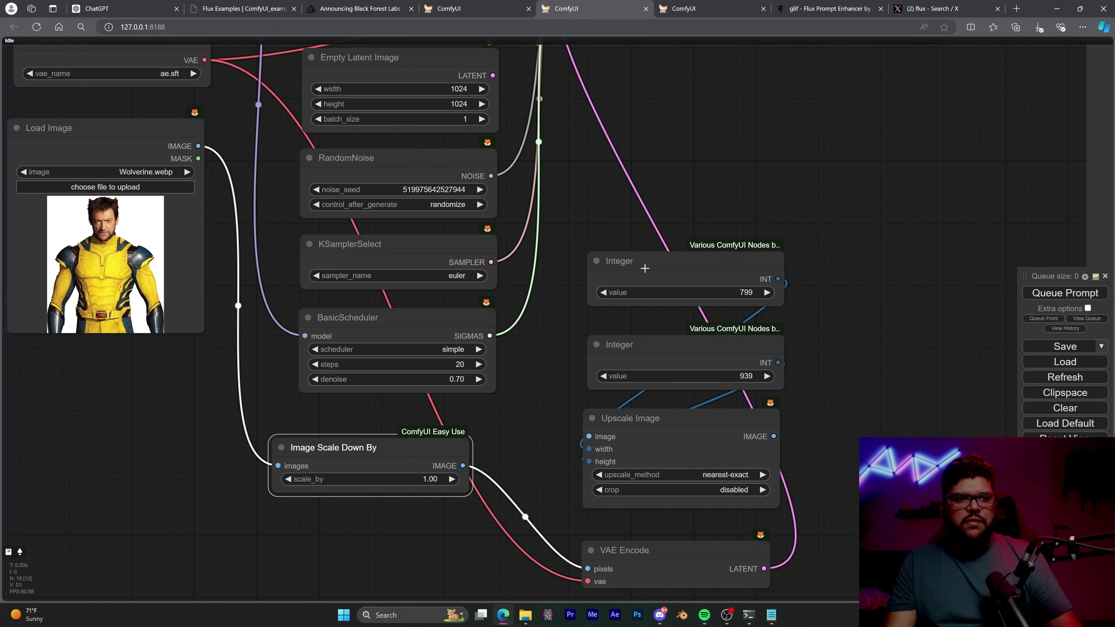
drag(278, 466, 588, 569)
drag(642, 499, 553, 448)
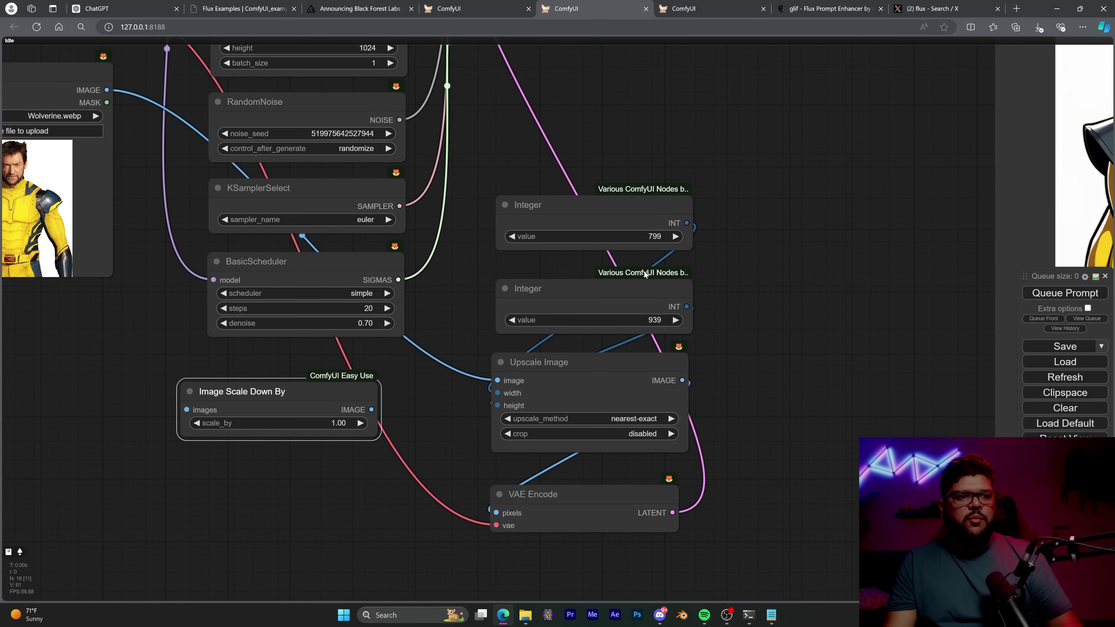
click(636, 236)
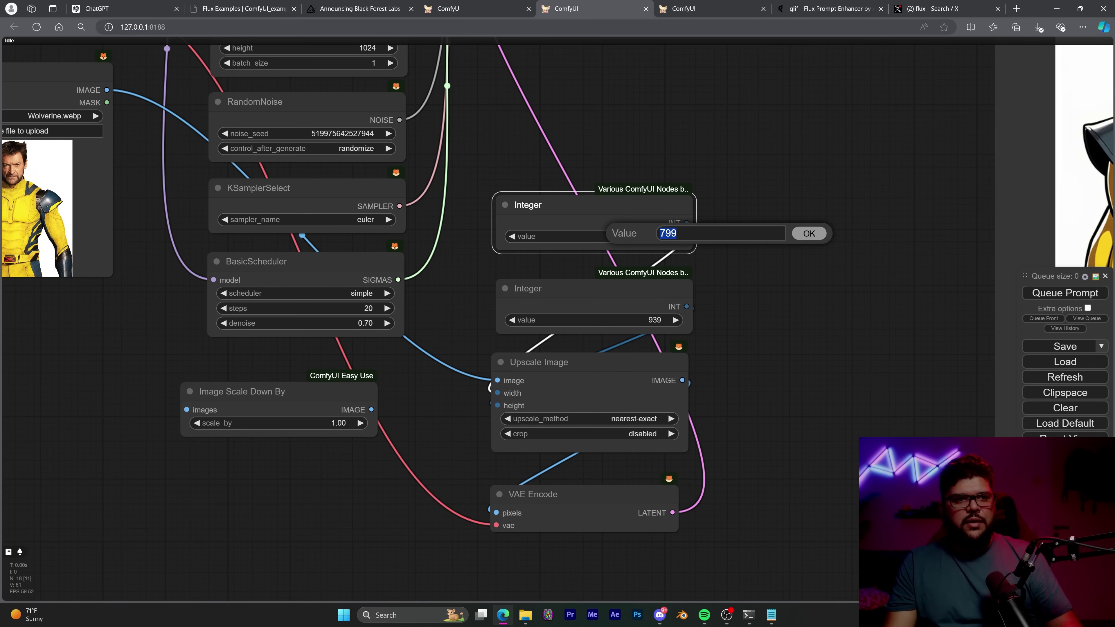
drag(701, 259, 751, 344)
scroll(516, 324, down, 5)
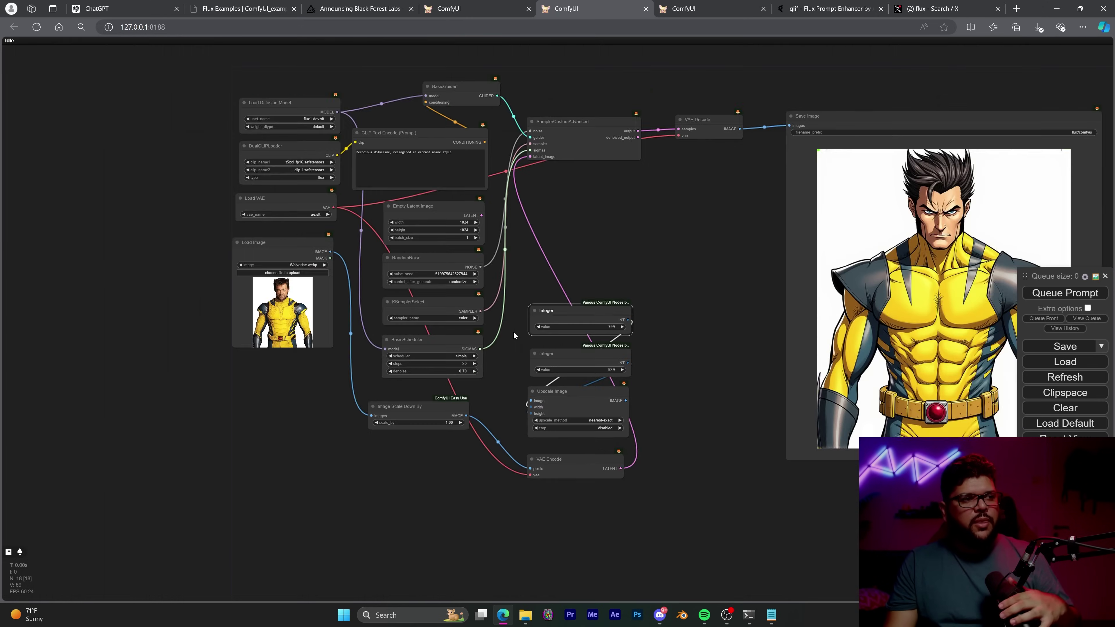
drag(781, 259, 482, 353)
scroll(483, 354, up, 5)
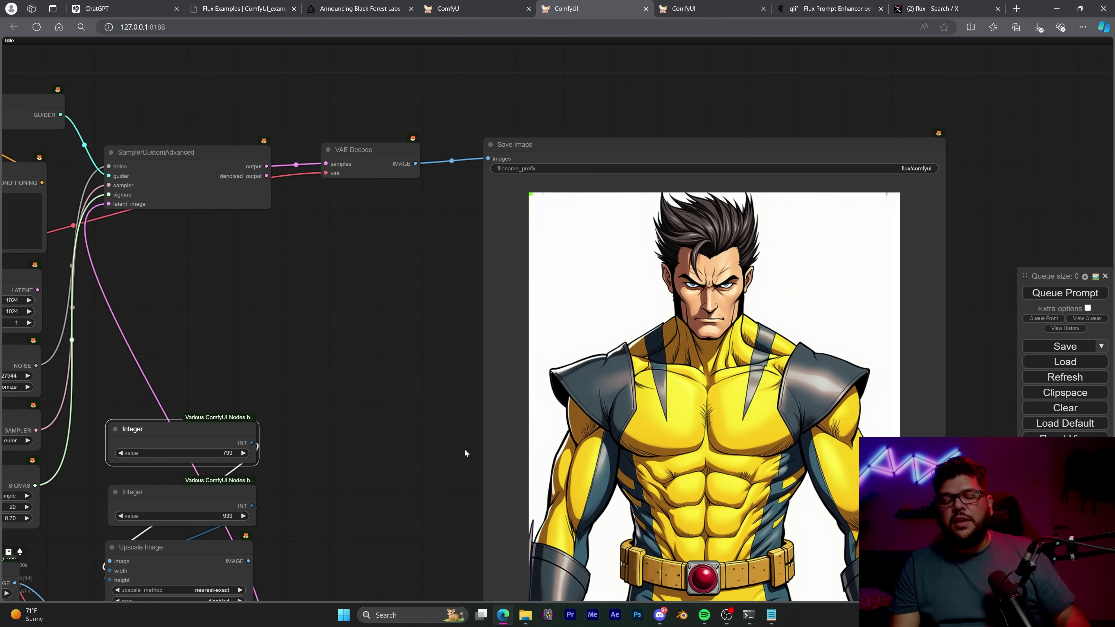
scroll(464, 448, down, 3)
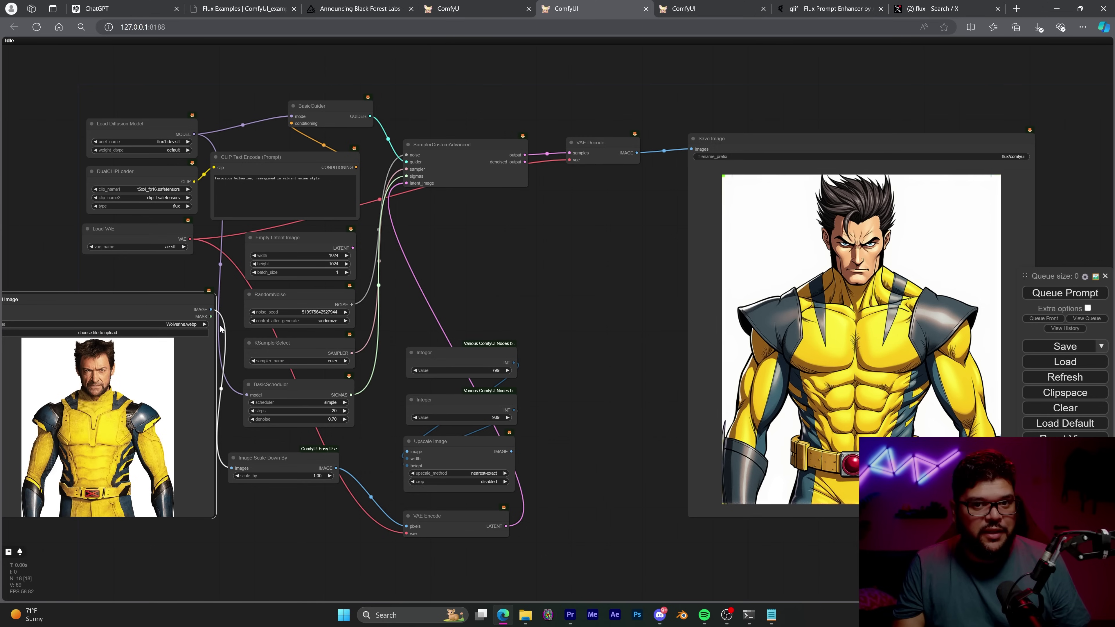